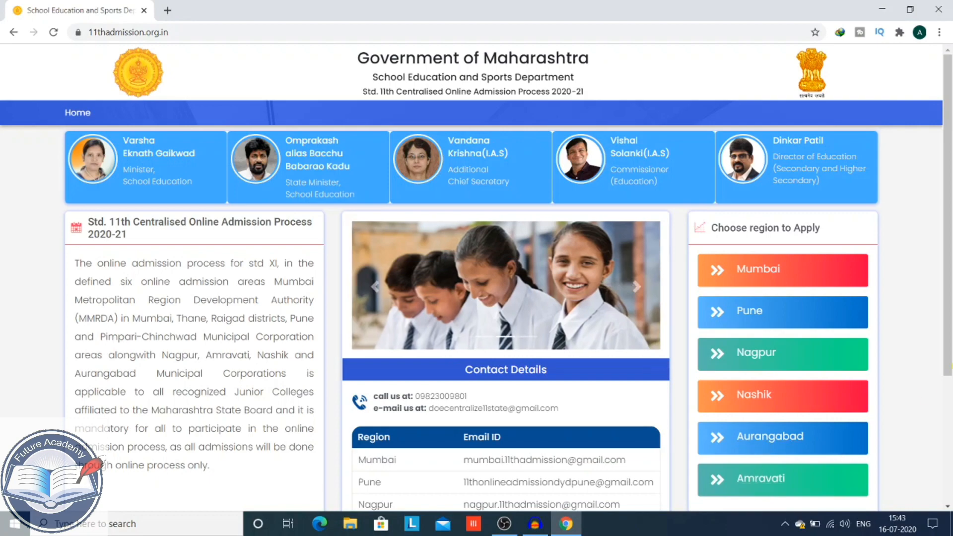
# - Enter the Mumbai region site and launch its Mock Demo Student Registration form
pyautogui.scroll(-3, 950, 361)
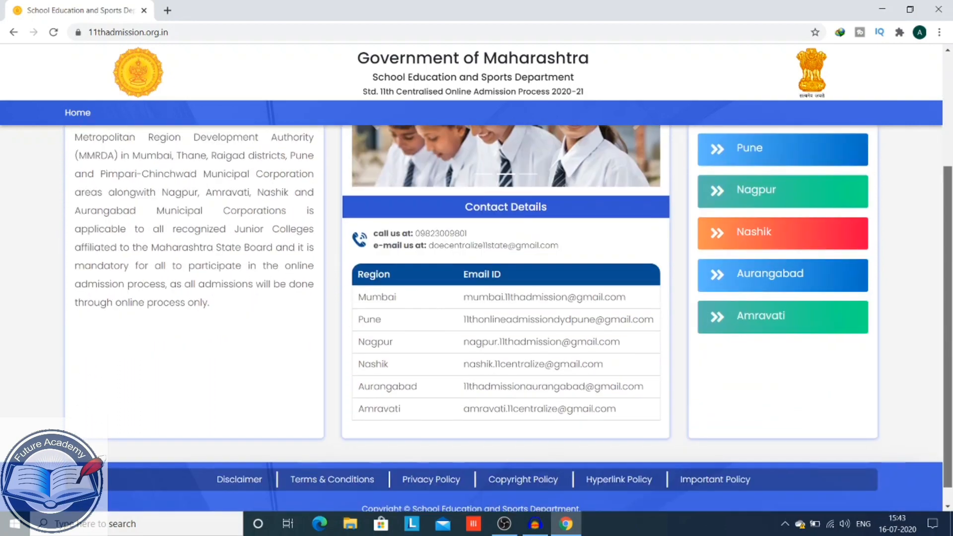
pyautogui.scroll(3, 950, 362)
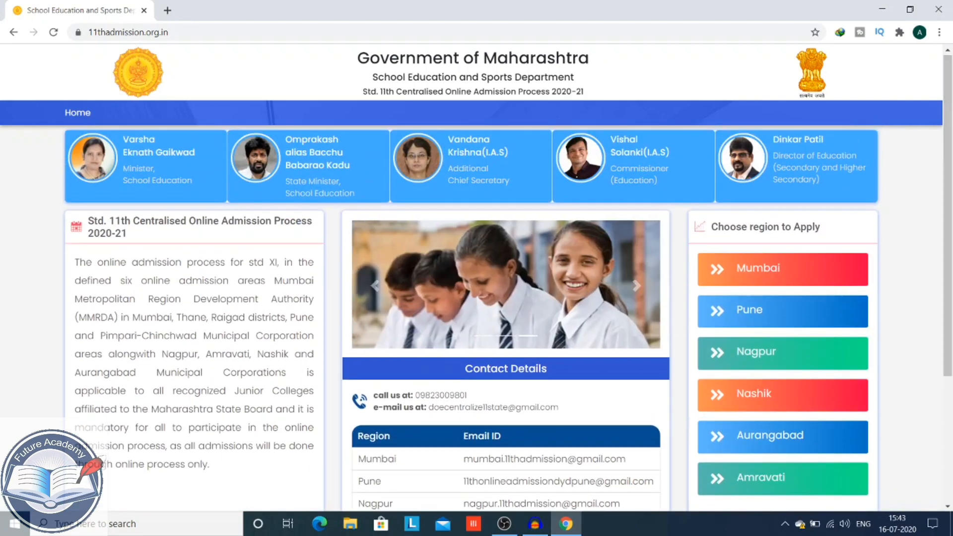
pyautogui.click(761, 263)
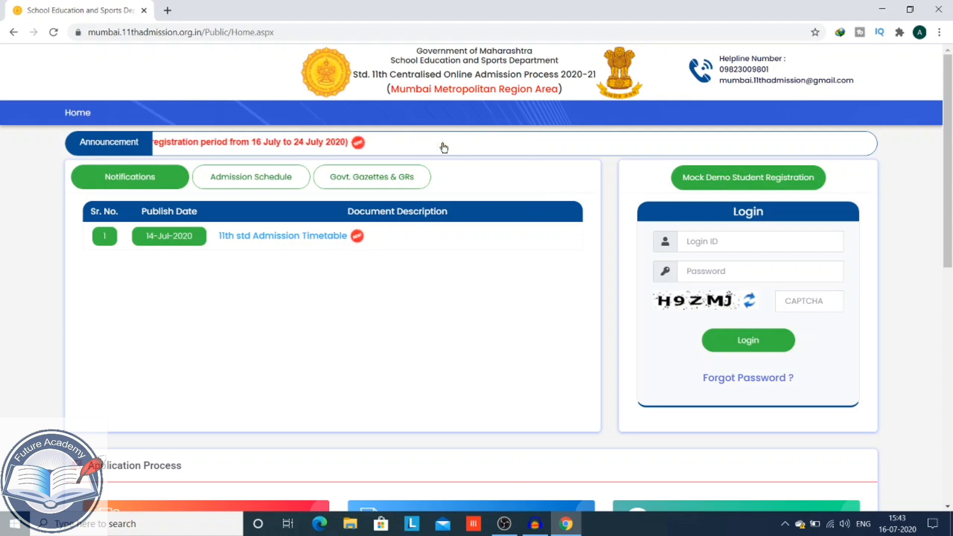
pyautogui.click(735, 189)
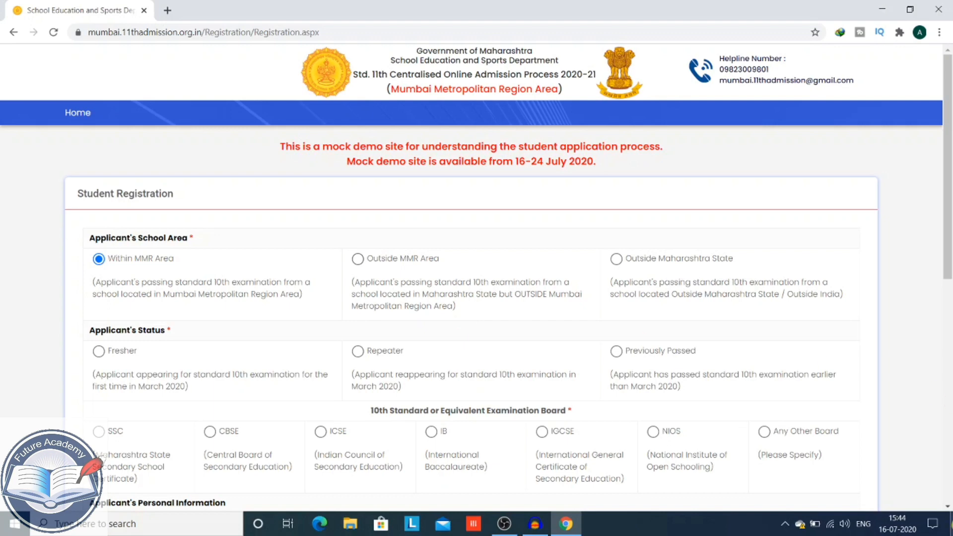
# - Try the Repeater and Previously Passed applicant statuses, then settle on Fresher
pyautogui.scroll(-2, 507, 283)
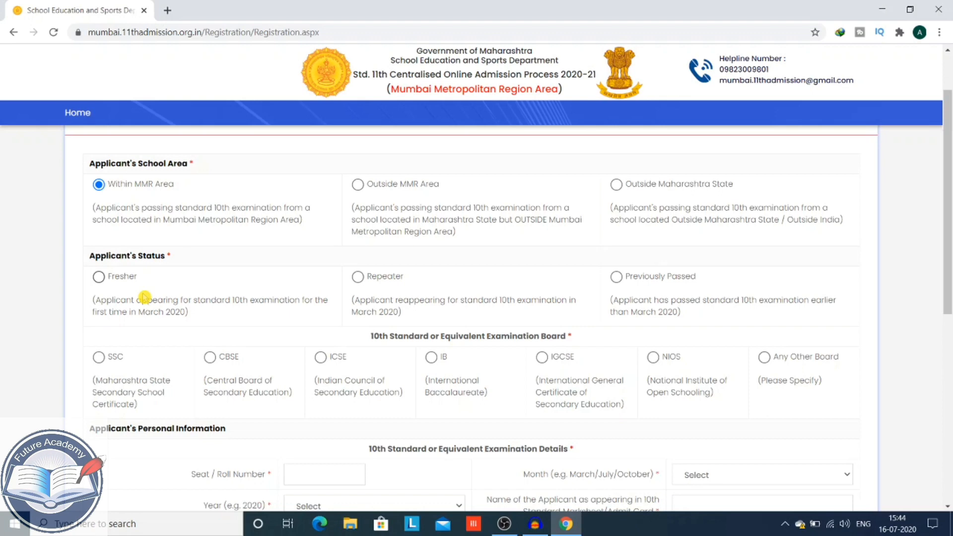
pyautogui.click(99, 277)
pyautogui.click(366, 283)
pyautogui.click(616, 278)
pyautogui.click(99, 278)
# - Try the CBSE, ICSE and IB boards, then settle on SSC as the 10th board
pyautogui.click(99, 358)
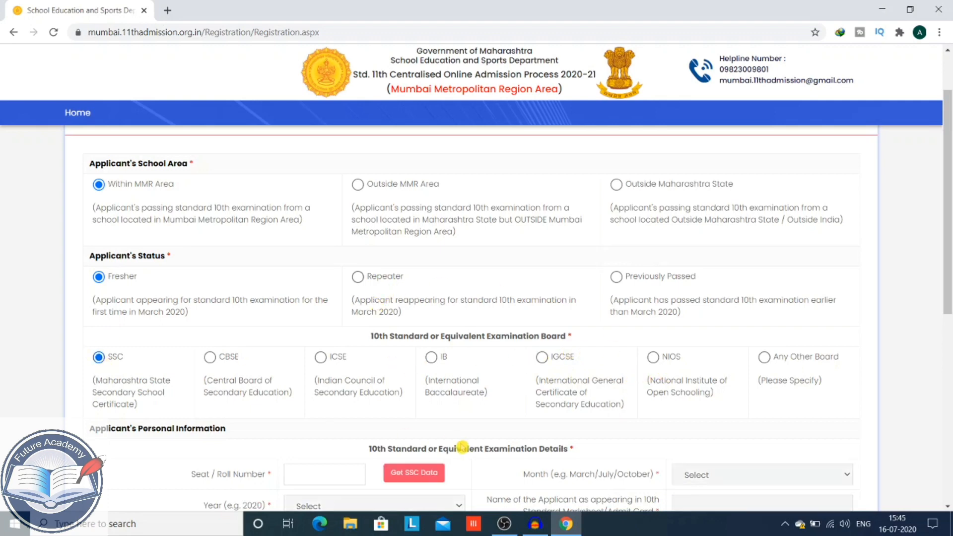
pyautogui.scroll(-2, 218, 272)
pyautogui.click(210, 264)
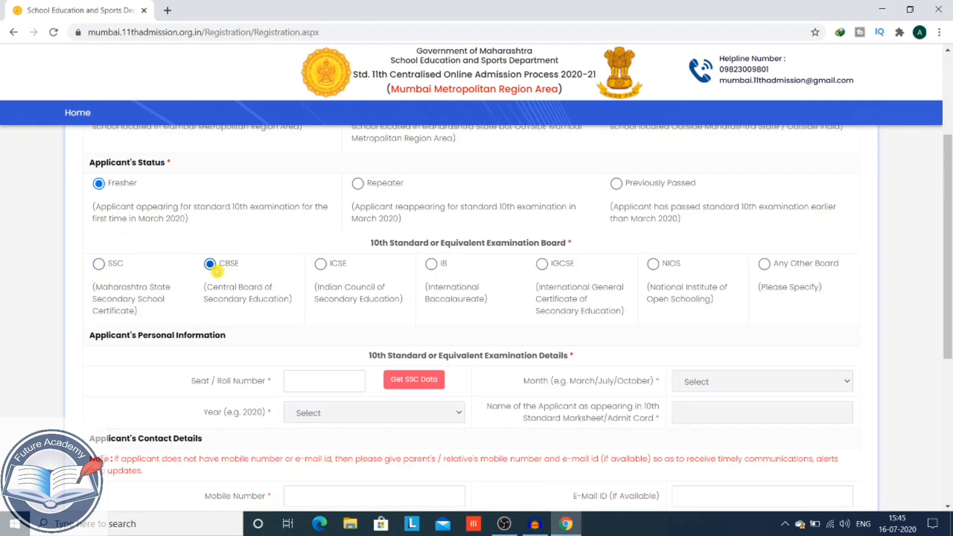
pyautogui.click(320, 273)
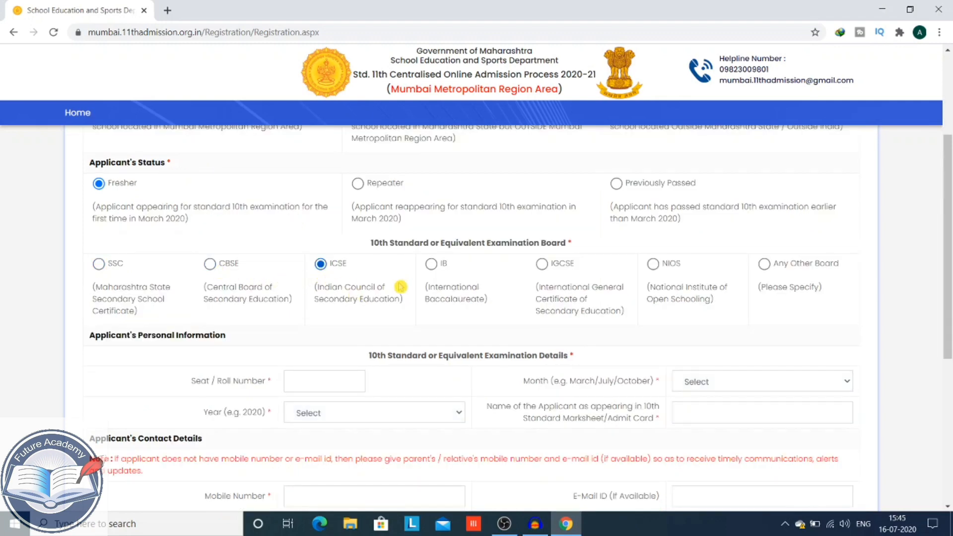
pyautogui.click(436, 269)
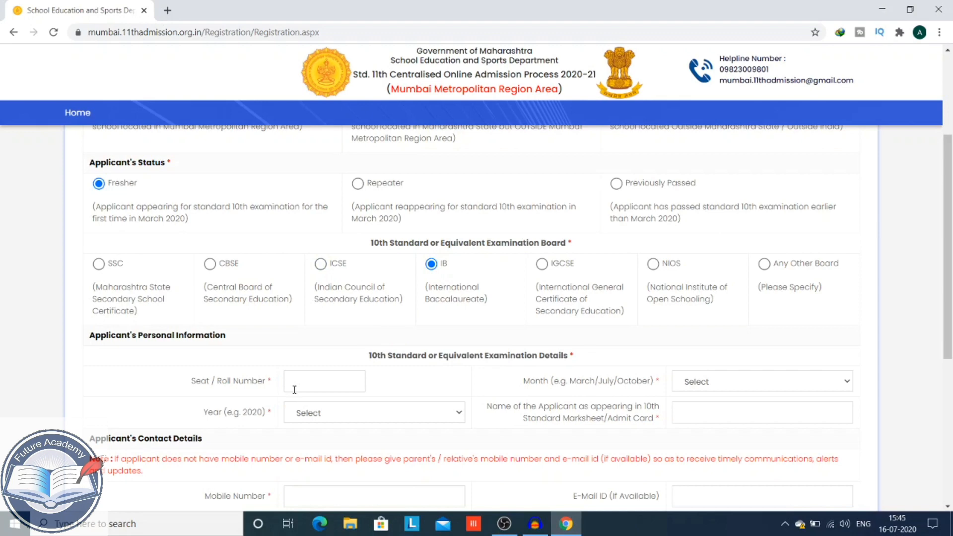
pyautogui.click(99, 264)
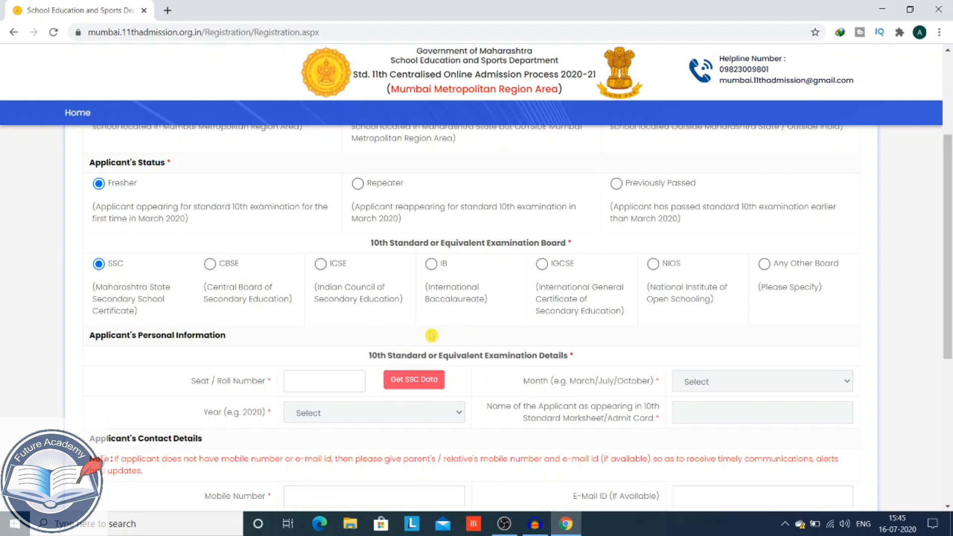
pyautogui.scroll(2, 458, 351)
# - Enter the SSC seat number and fetch the applicant's SSC data with Get SSC Data
pyautogui.write('A')
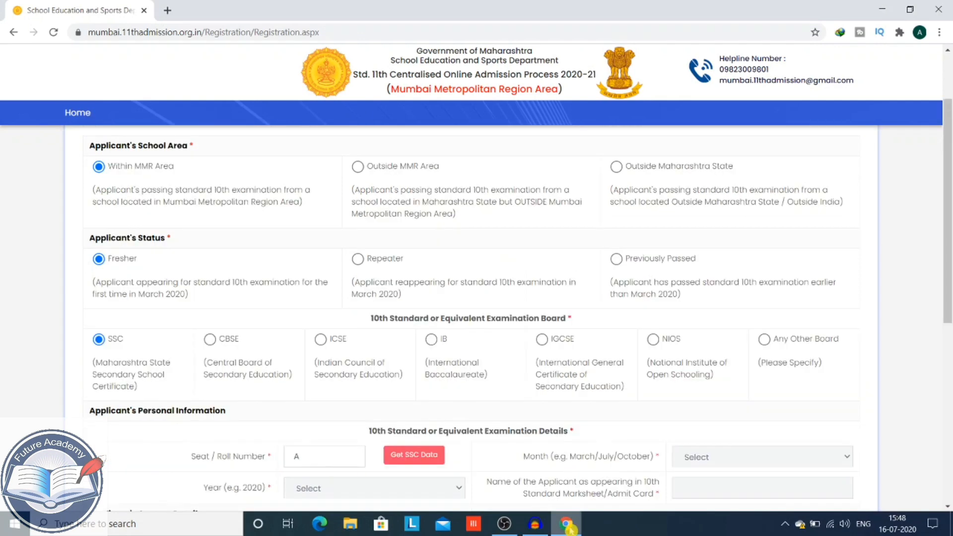
pyautogui.click(372, 420)
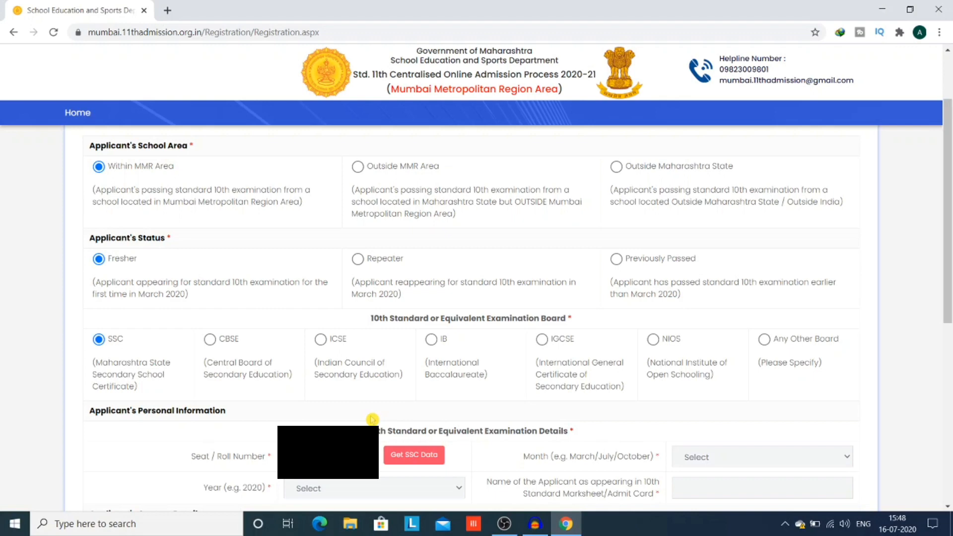
pyautogui.click(413, 455)
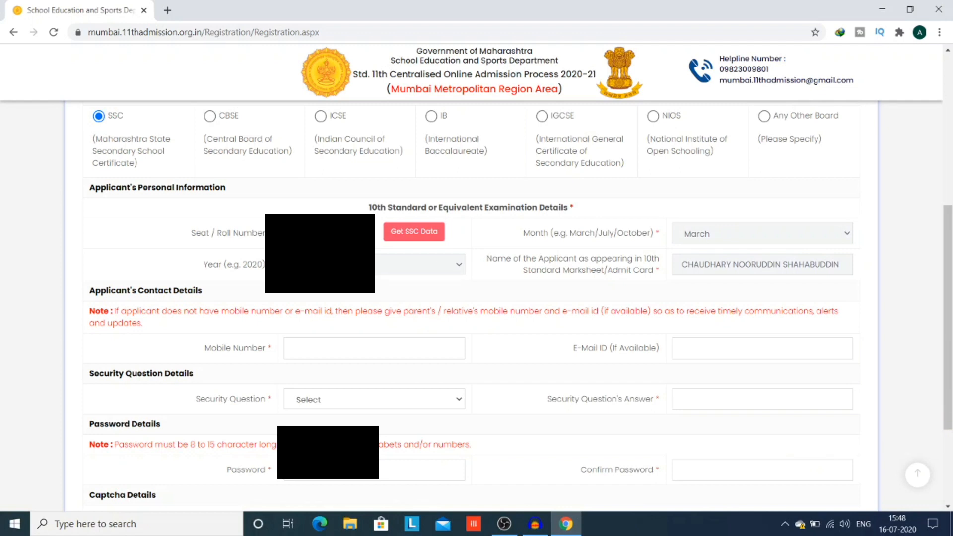
# - Autofill the mobile number and e-mail, and set the favourite-teacher security question with answer 'FUTURE'
pyautogui.click(374, 348)
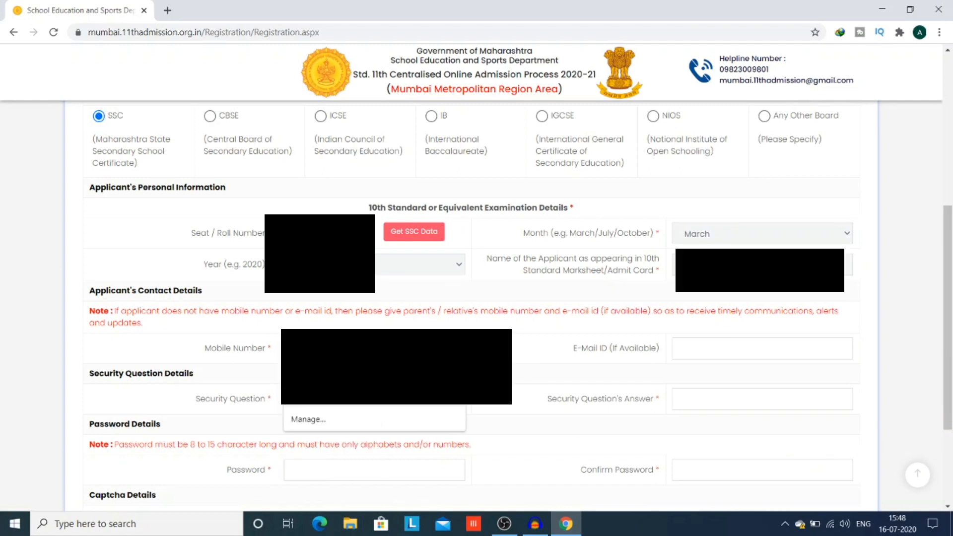
pyautogui.click(427, 385)
pyautogui.click(457, 400)
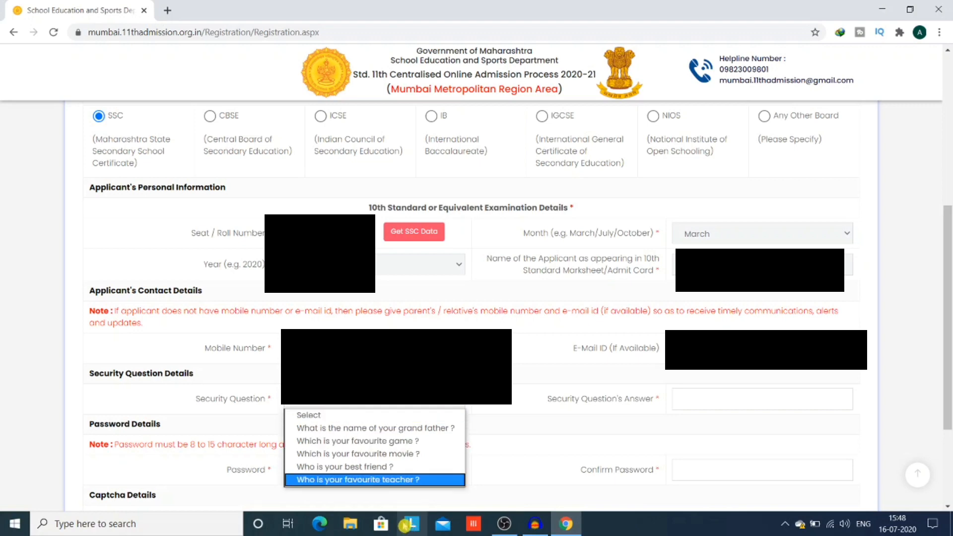
pyautogui.click(400, 480)
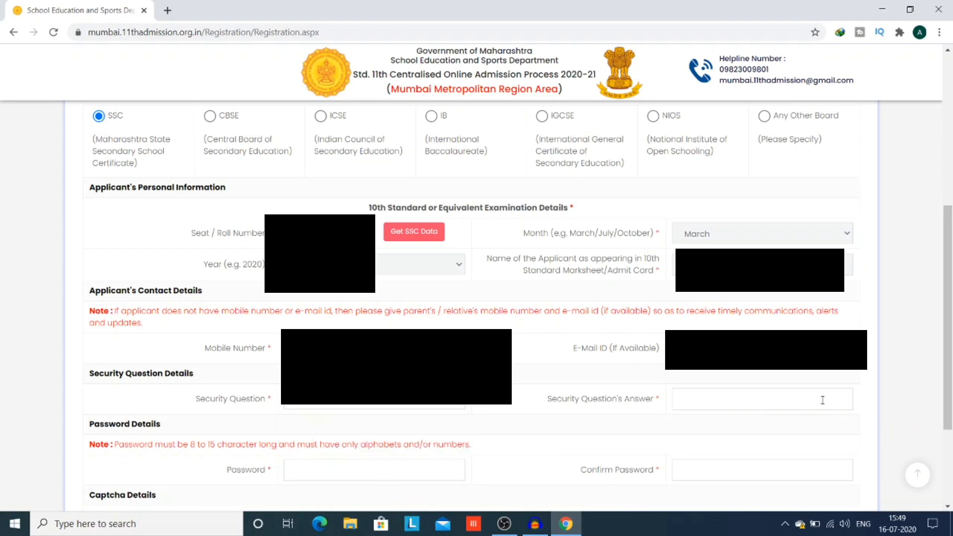
pyautogui.click(747, 392)
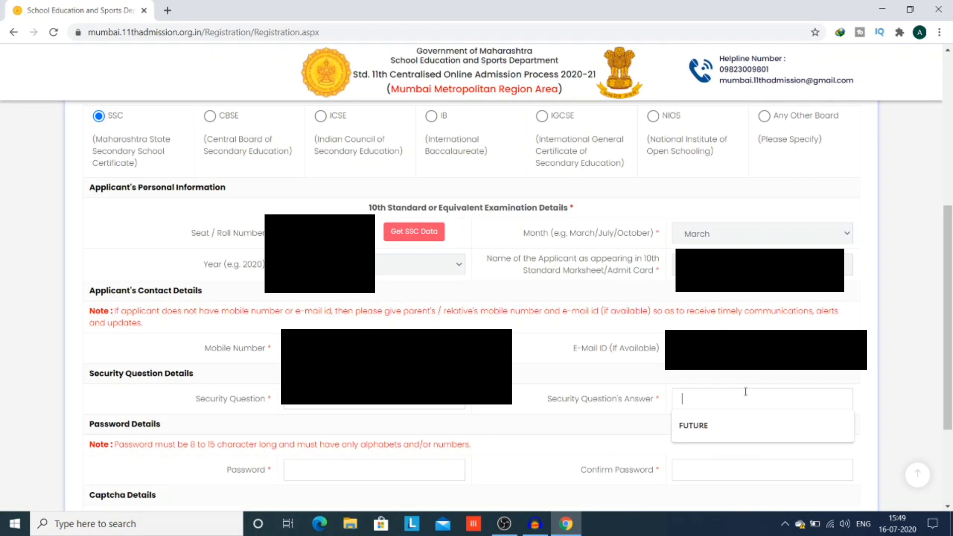
pyautogui.click(723, 425)
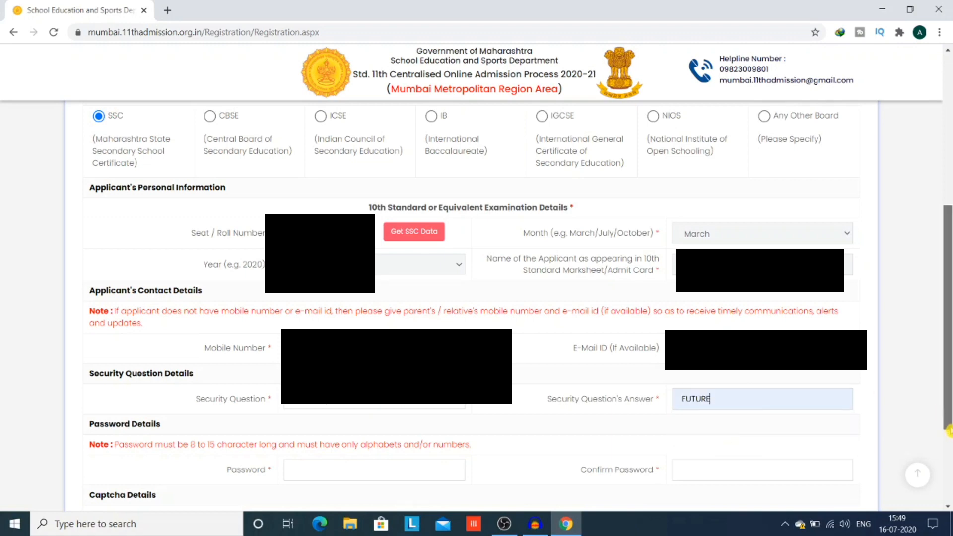
pyautogui.scroll(-3, 949, 431)
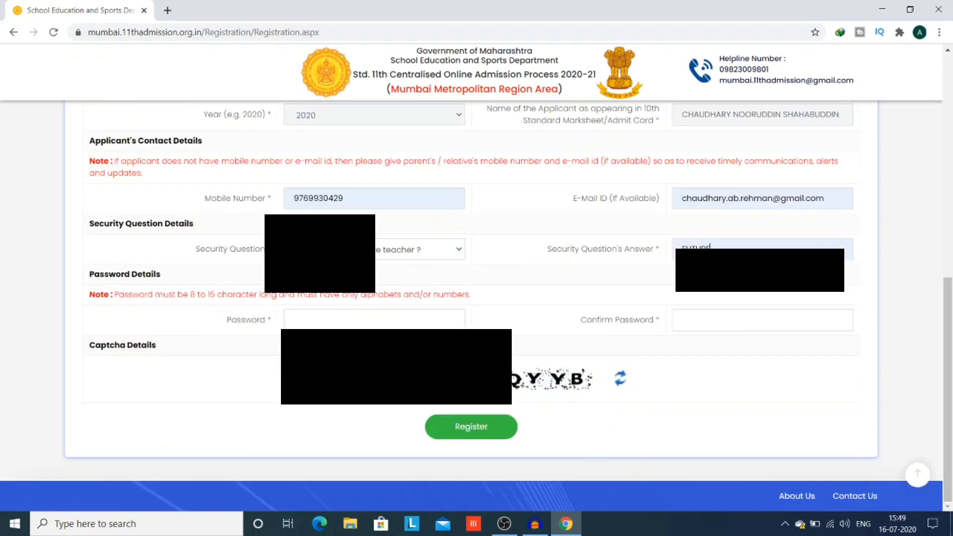
# - Enter the account password and the captcha code, and submit the registration
pyautogui.moveTo(408, 344); pyautogui.dragTo(407, 317)
pyautogui.click(407, 315)
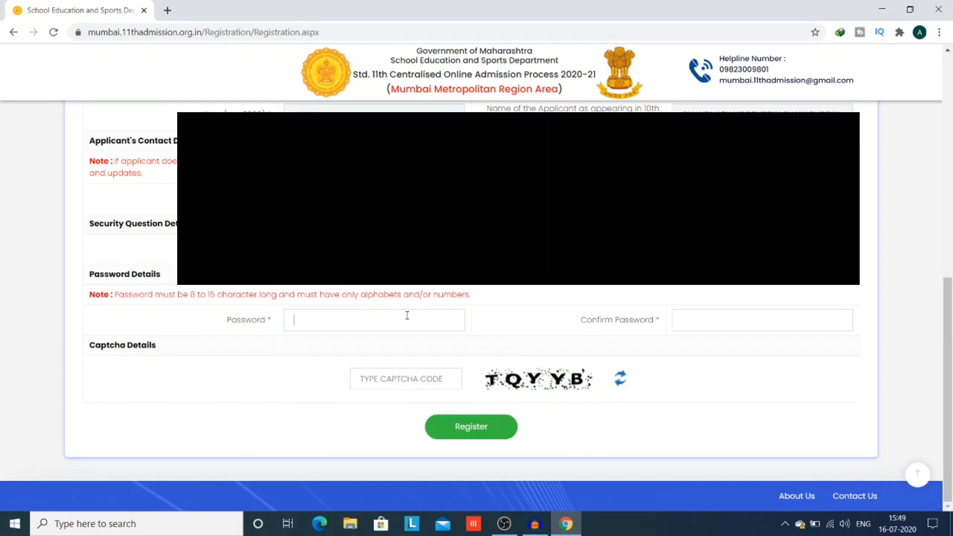
pyautogui.press('capslock')
pyautogui.write('••')
pyautogui.click(362, 377)
pyautogui.press('capslock')
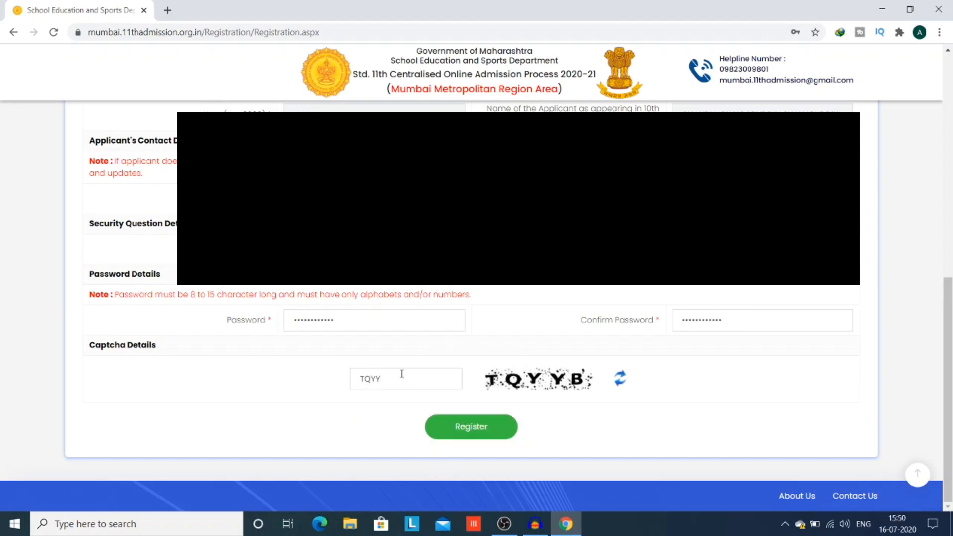
pyautogui.click(466, 429)
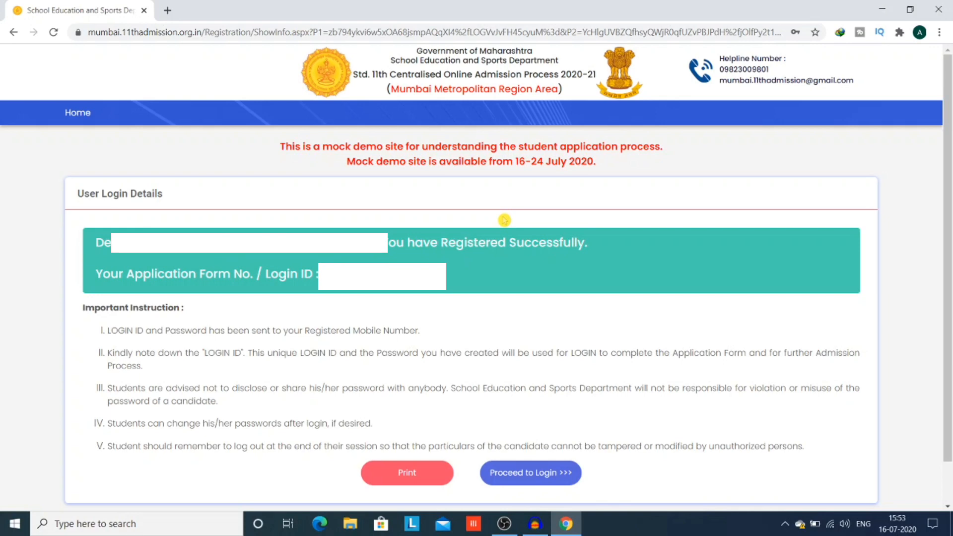
# - On the student login page, enter the Login ID and the account password, correcting a typo
pyautogui.click(532, 480)
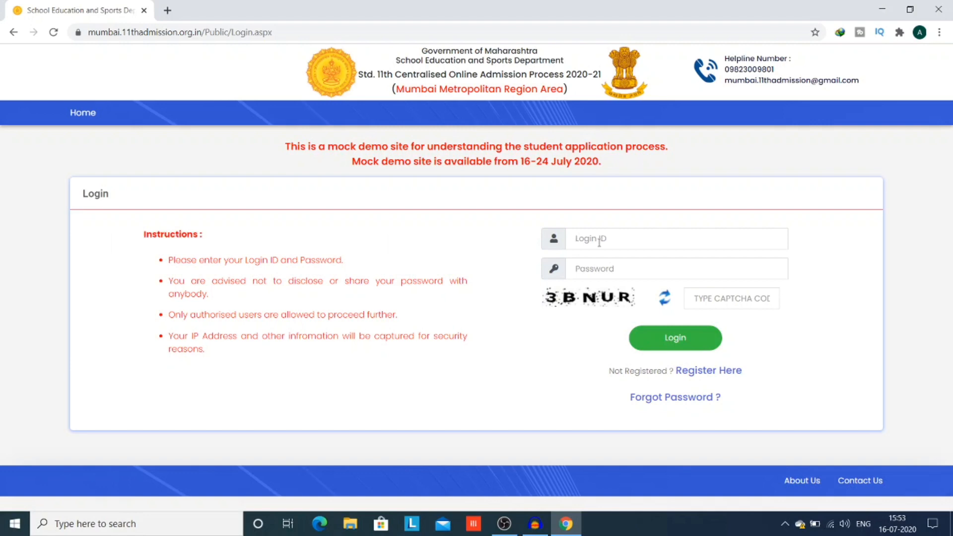
pyautogui.write('MU11049')
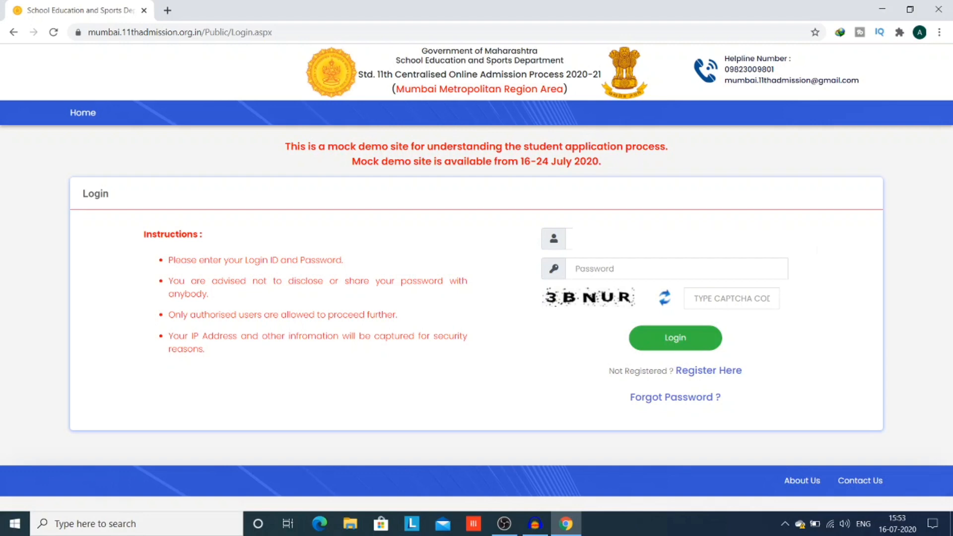
pyautogui.click(610, 269)
pyautogui.write('••')
pyautogui.press('capslock')
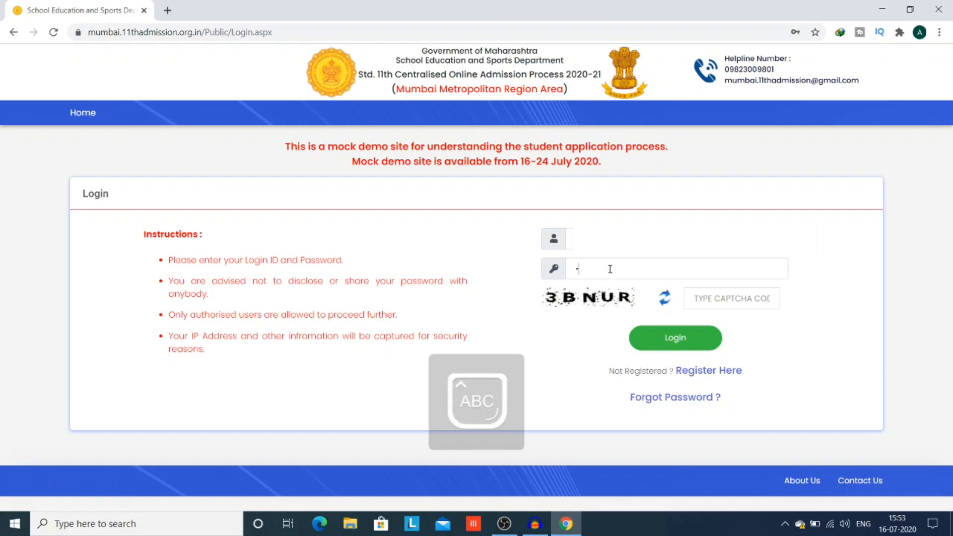
pyautogui.press('BackSpace')
pyautogui.press('capslock')
pyautogui.write('••••••••••')
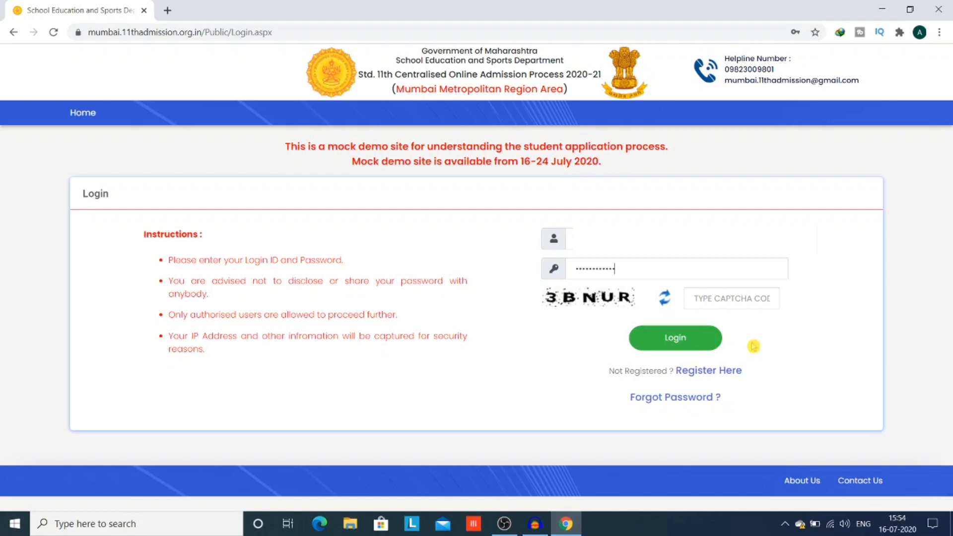
# - Fill in the captcha code and log in to the student account
pyautogui.click(716, 298)
pyautogui.write('3')
pyautogui.press('capslock')
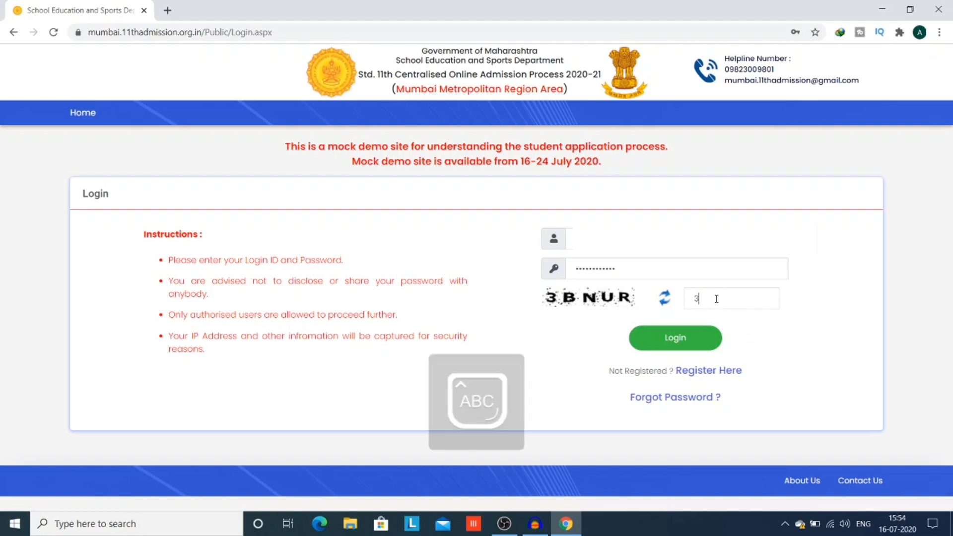
pyautogui.write('BNUR')
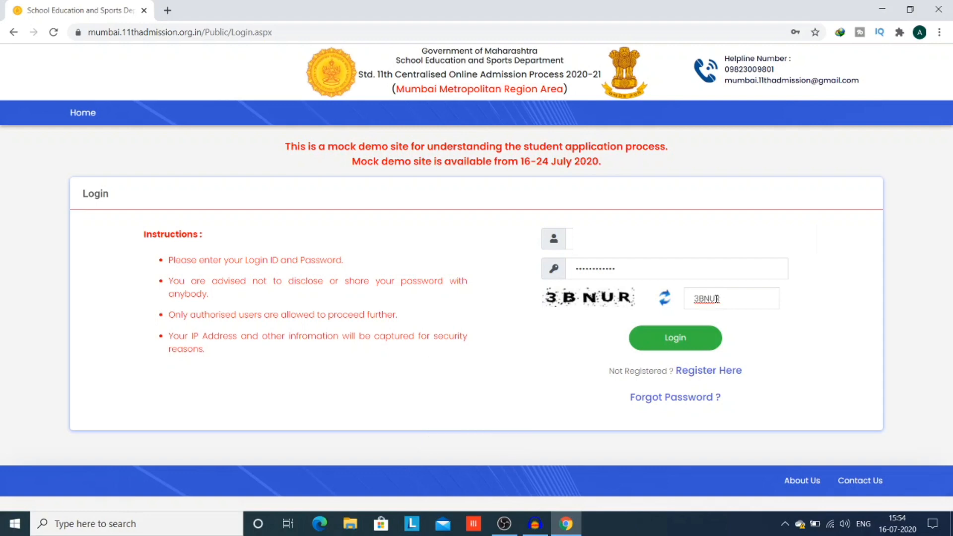
pyautogui.click(680, 341)
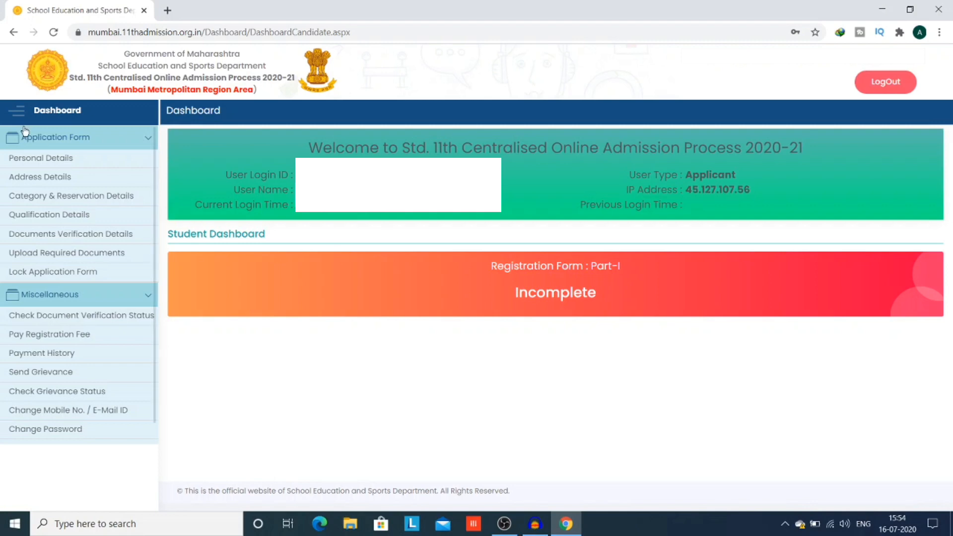
# - Bring up the Personal Details page from the Application Form section list
pyautogui.click(70, 142)
pyautogui.click(69, 141)
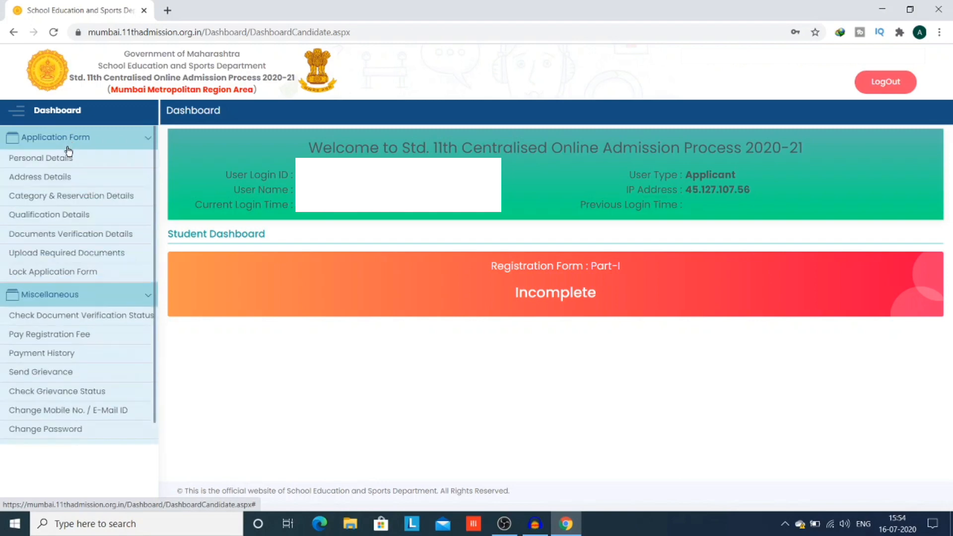
pyautogui.click(69, 161)
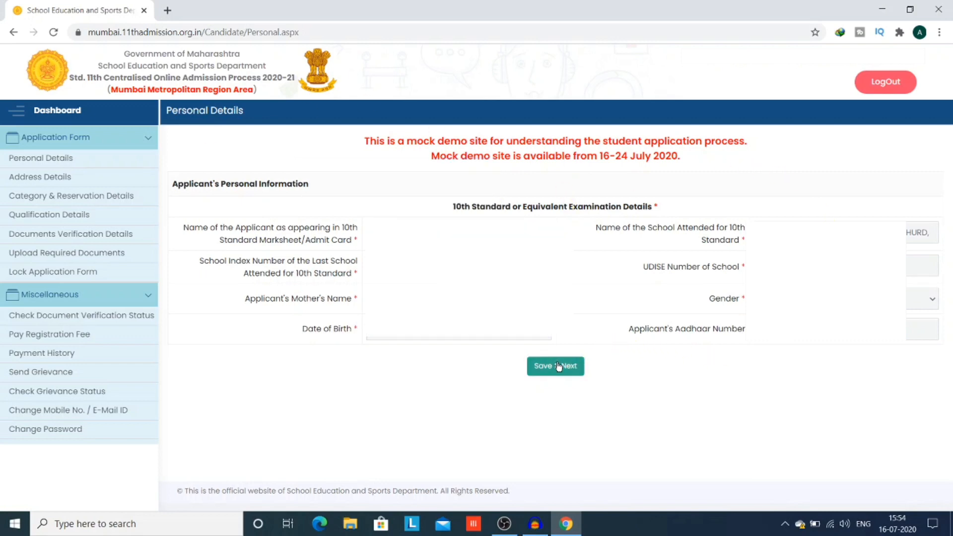
# - Continue to Address Details and fill the correspondence address from saved suggestions
pyautogui.click(556, 366)
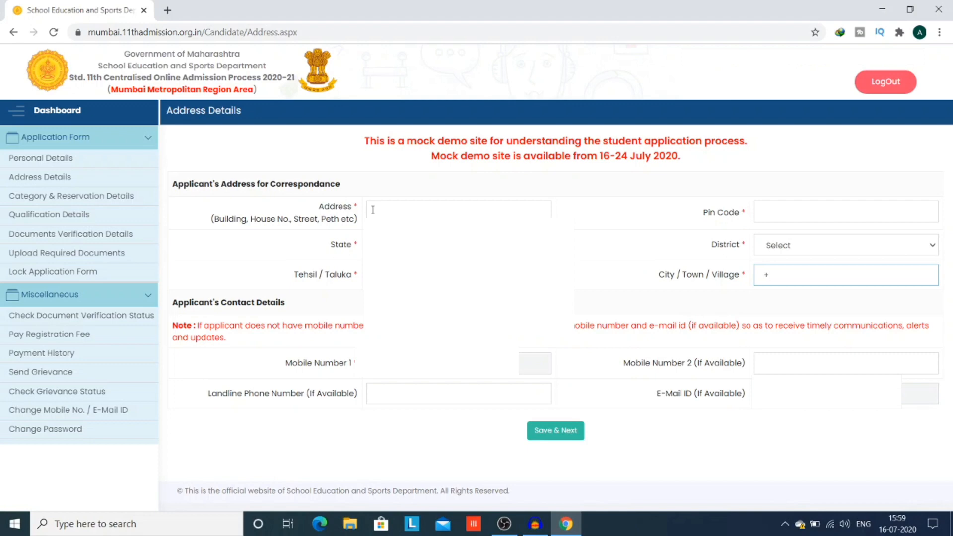
pyautogui.click(375, 210)
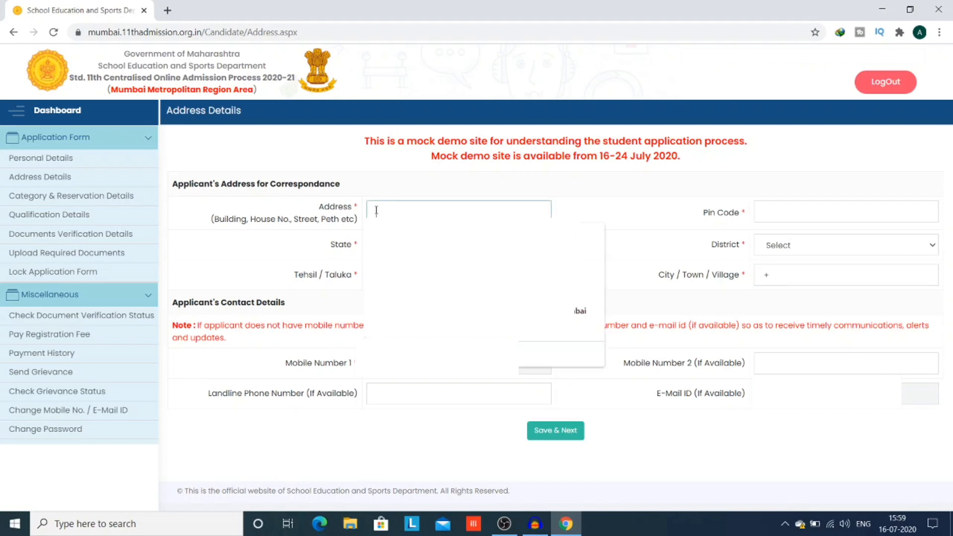
pyautogui.write('AL')
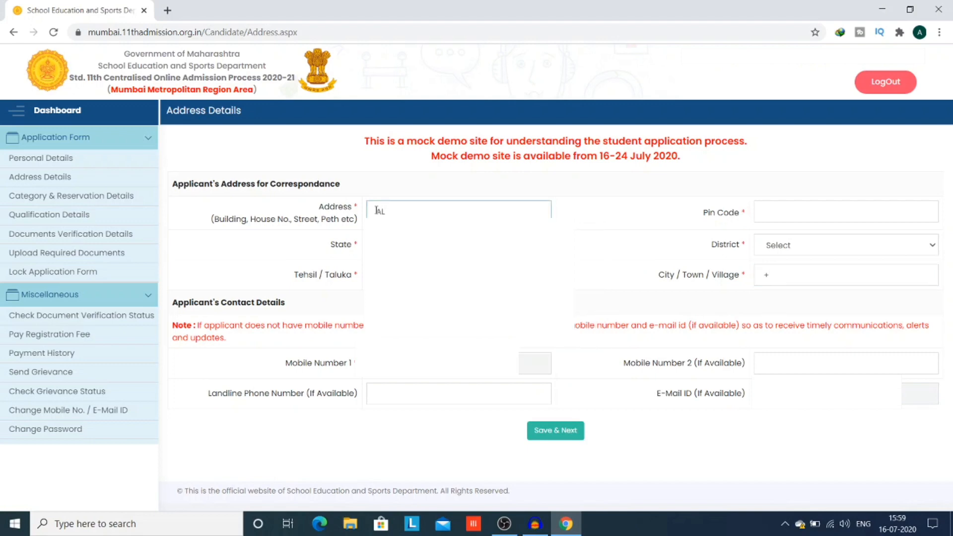
pyautogui.click(532, 203)
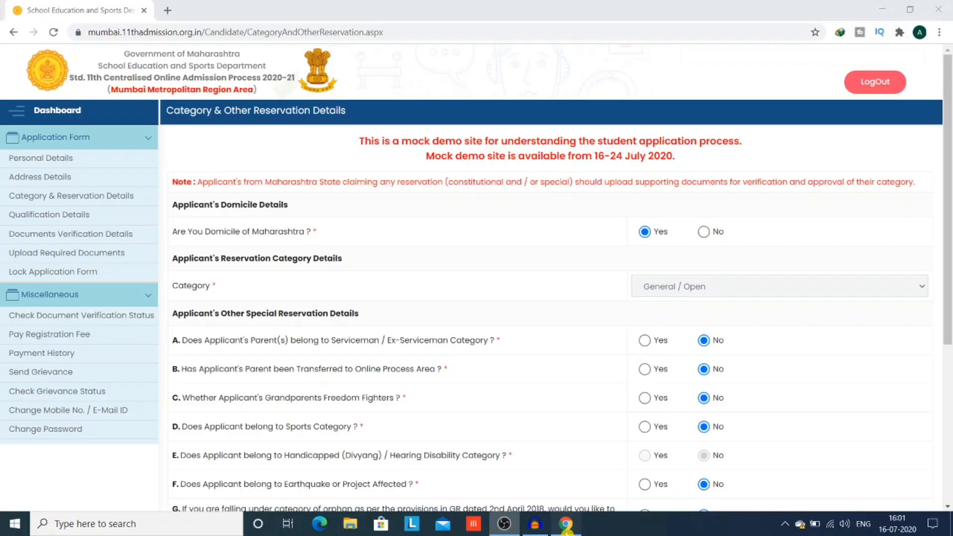
pyautogui.click(566, 527)
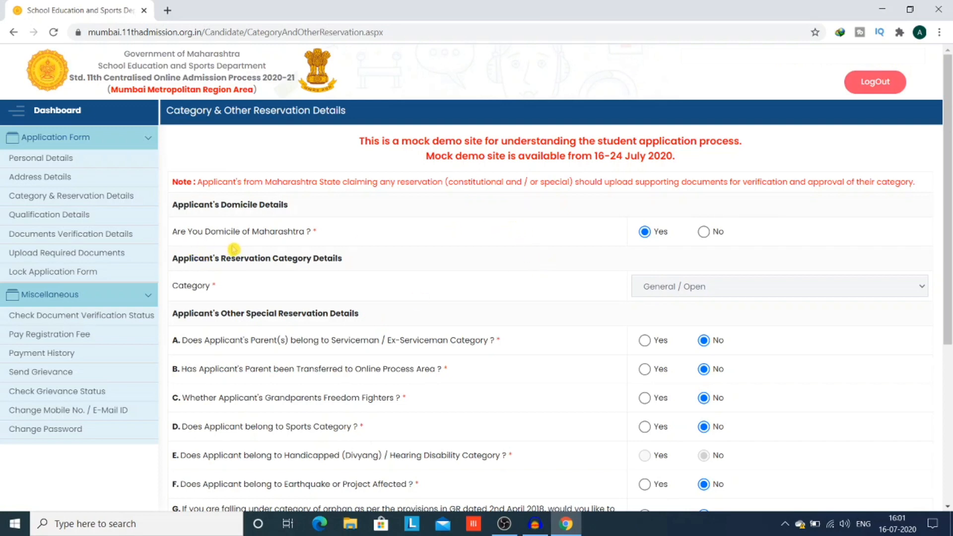
pyautogui.click(703, 232)
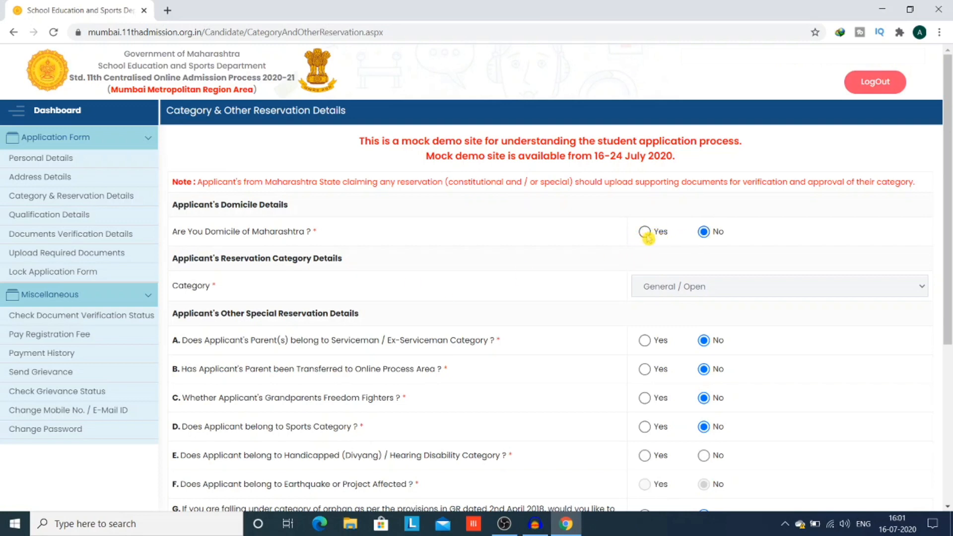
pyautogui.click(644, 231)
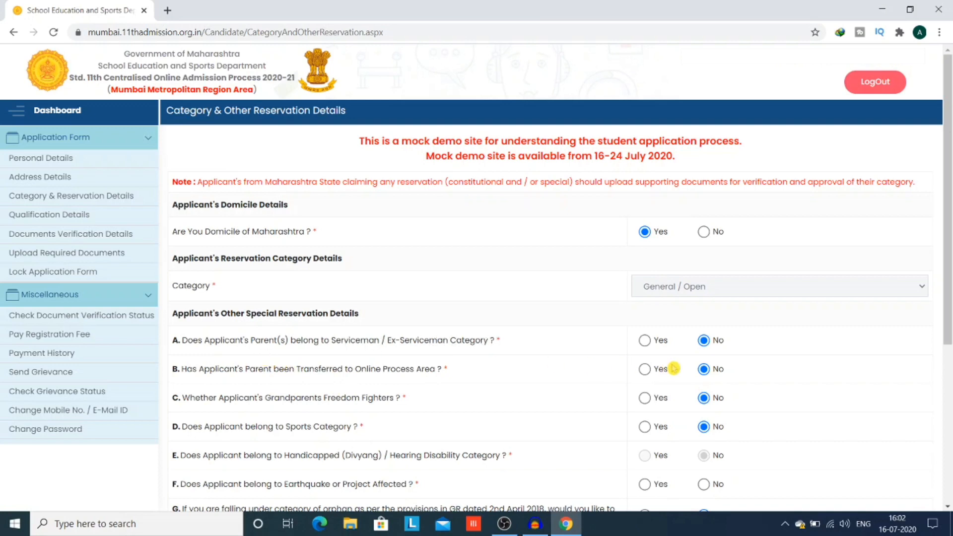
pyautogui.click(644, 341)
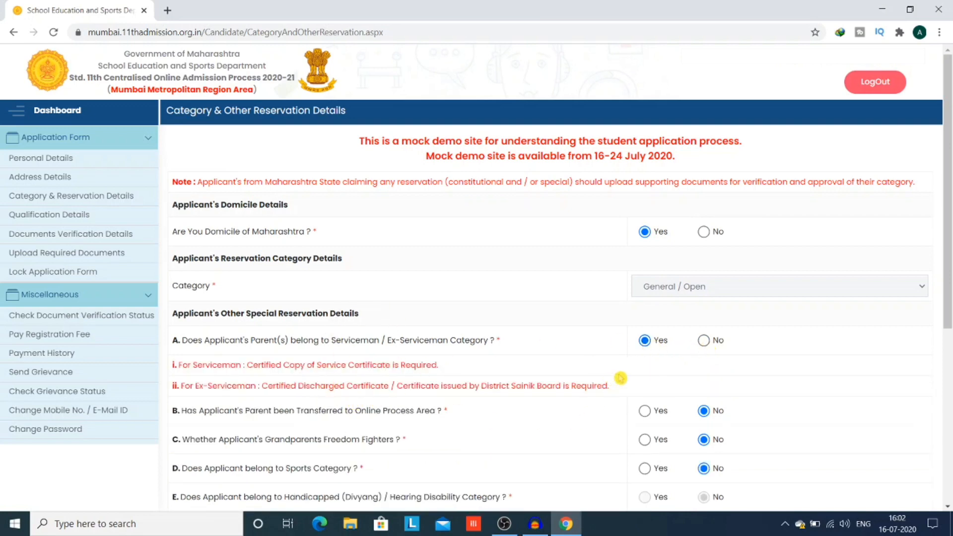
pyautogui.click(704, 341)
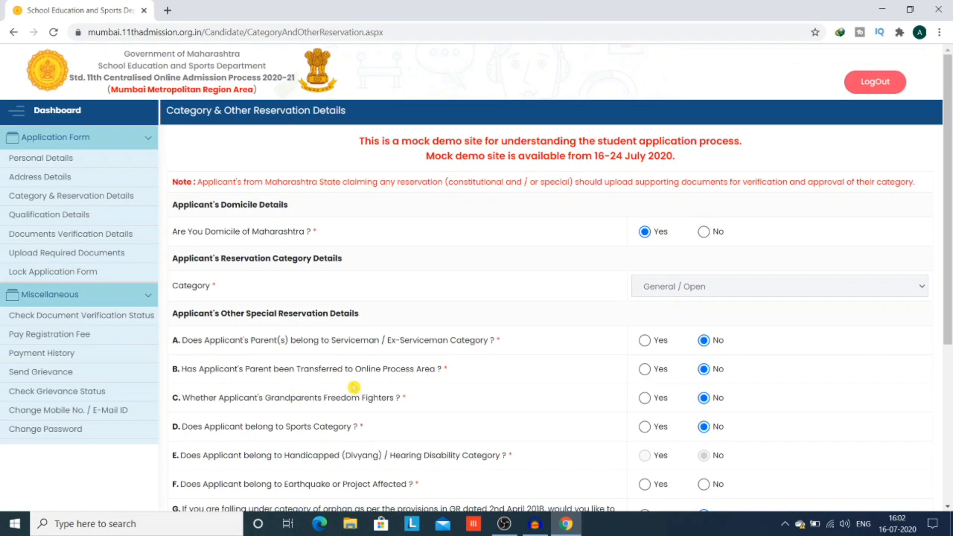
pyautogui.click(645, 369)
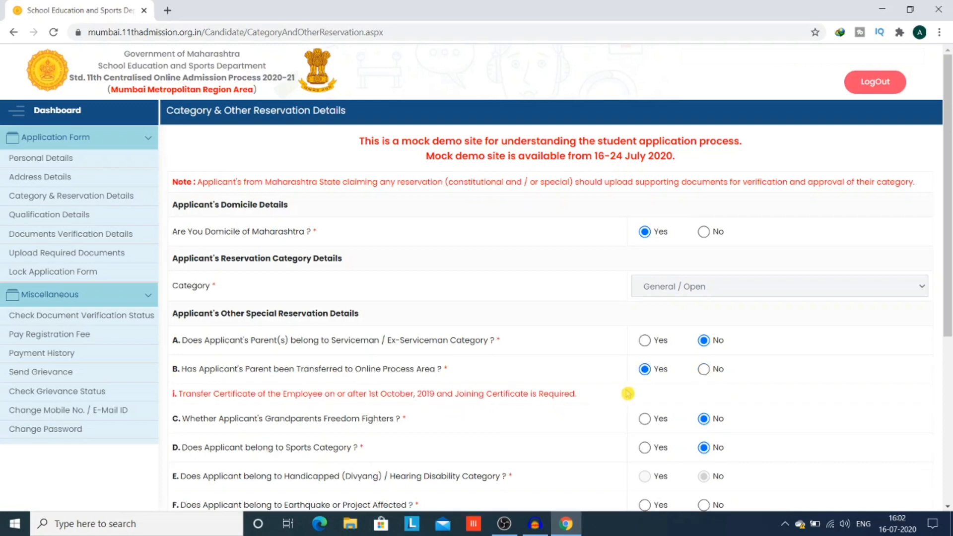
pyautogui.click(703, 370)
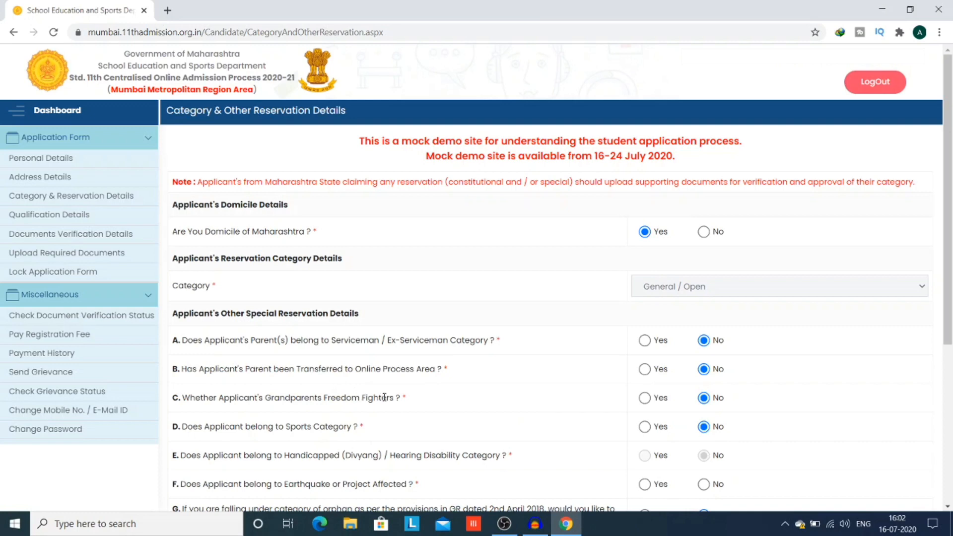
pyautogui.click(646, 399)
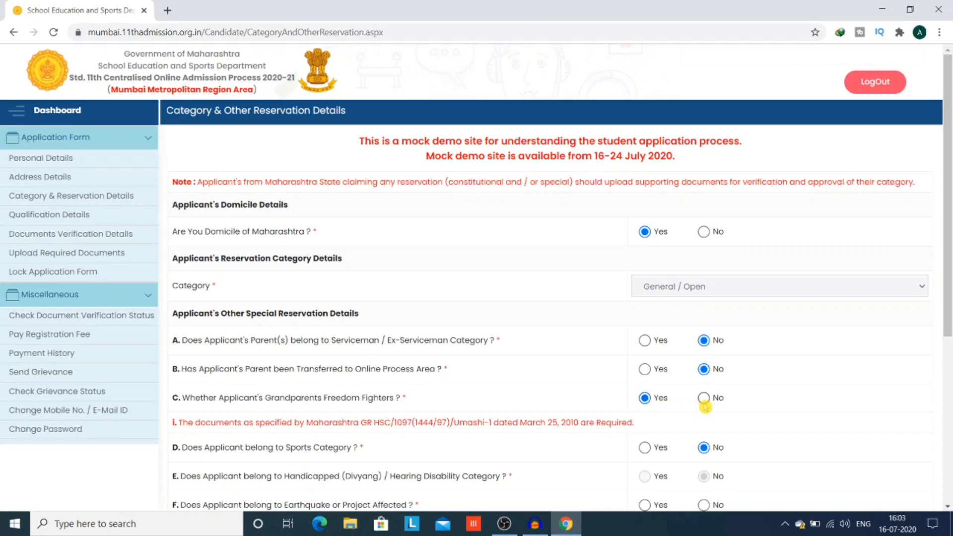
pyautogui.click(704, 402)
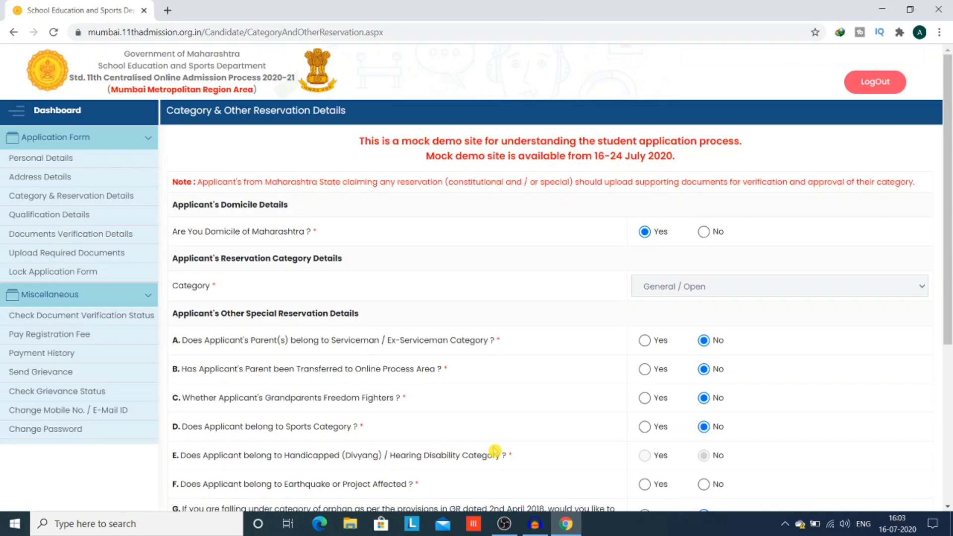
pyautogui.click(647, 427)
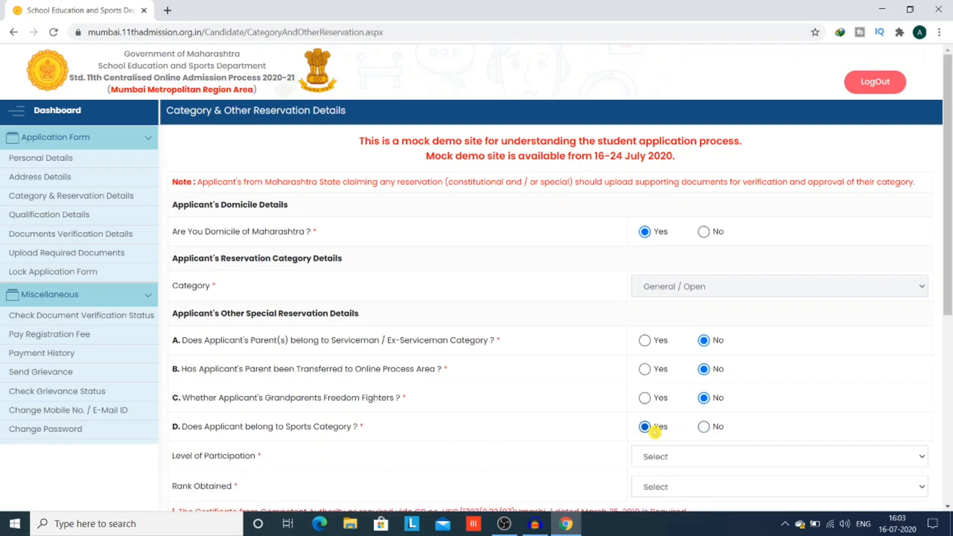
pyautogui.click(704, 427)
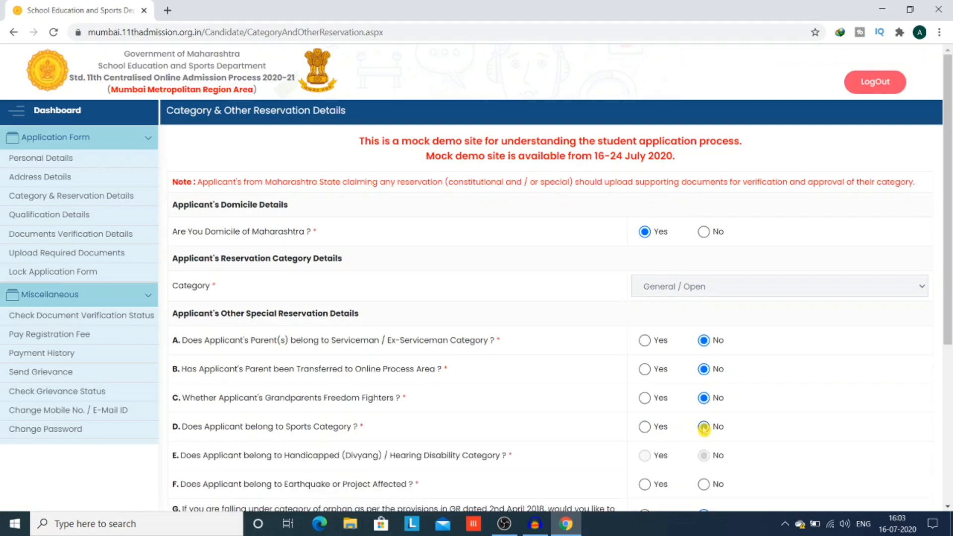
pyautogui.moveTo(949, 277); pyautogui.dragTo(949, 337)
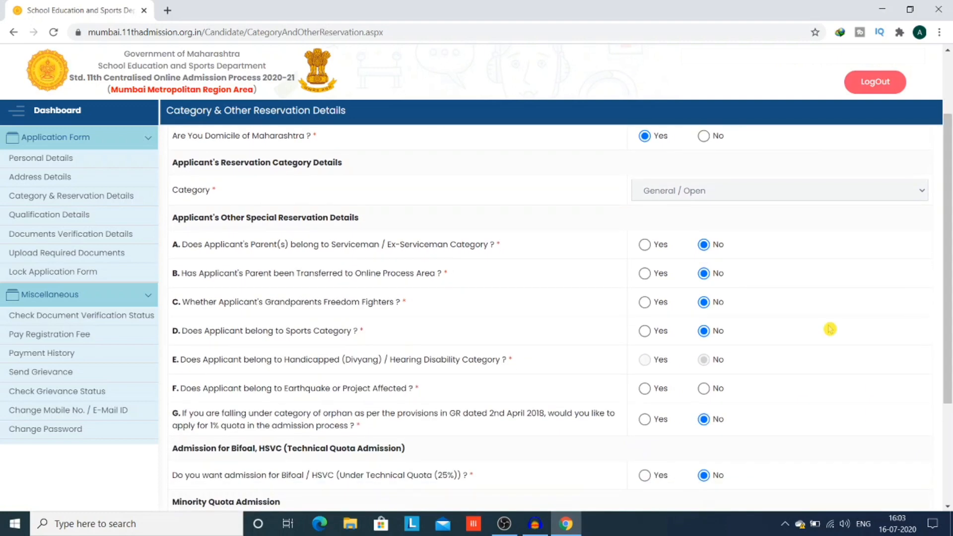
pyautogui.click(644, 331)
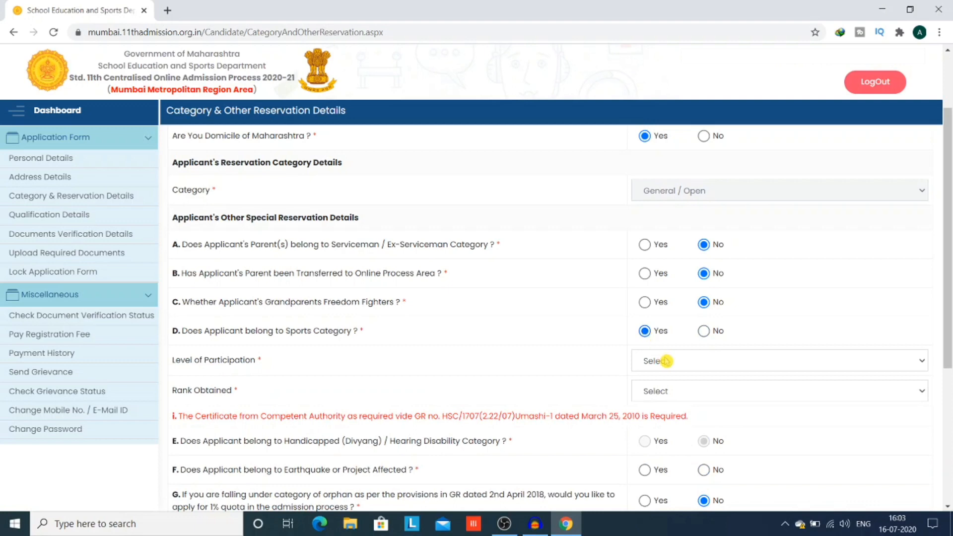
pyautogui.click(703, 332)
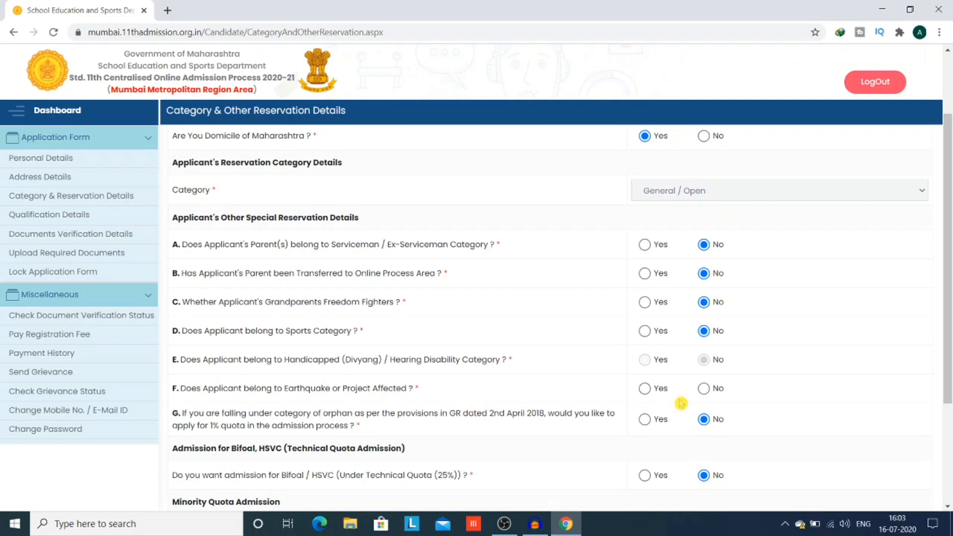
pyautogui.click(645, 390)
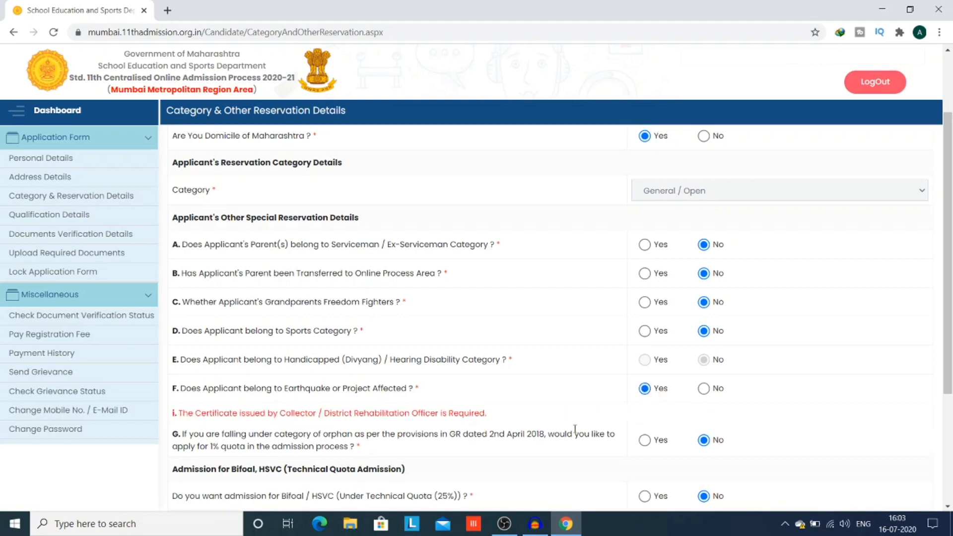
pyautogui.click(704, 389)
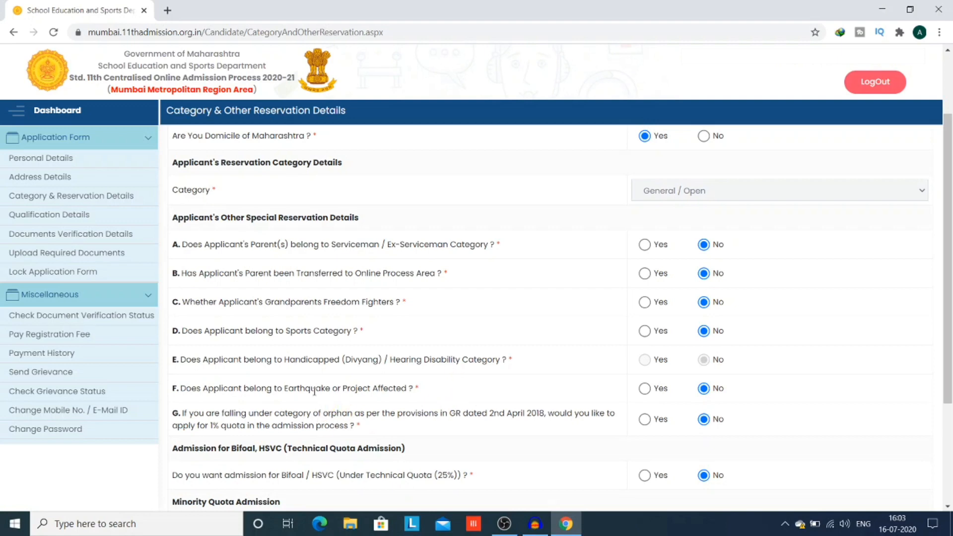
pyautogui.click(644, 420)
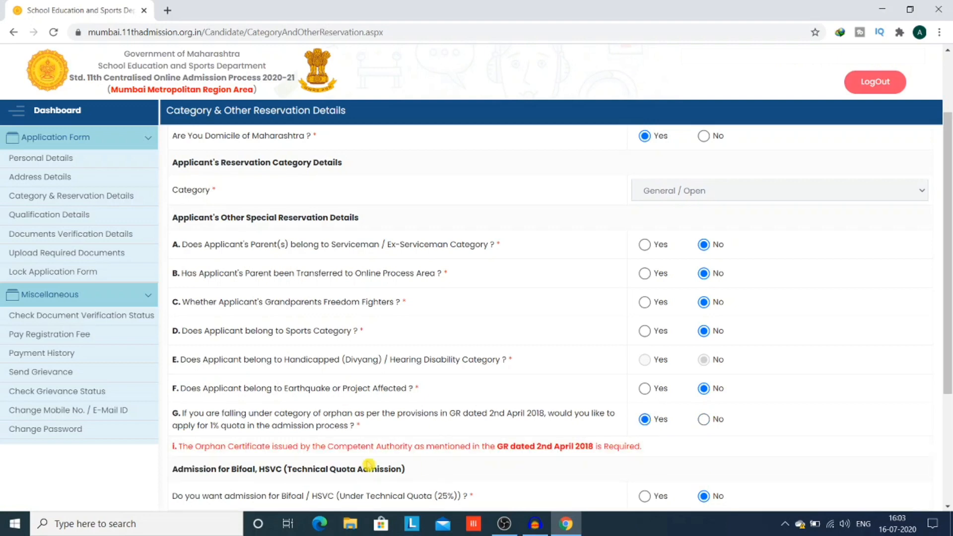
pyautogui.click(704, 419)
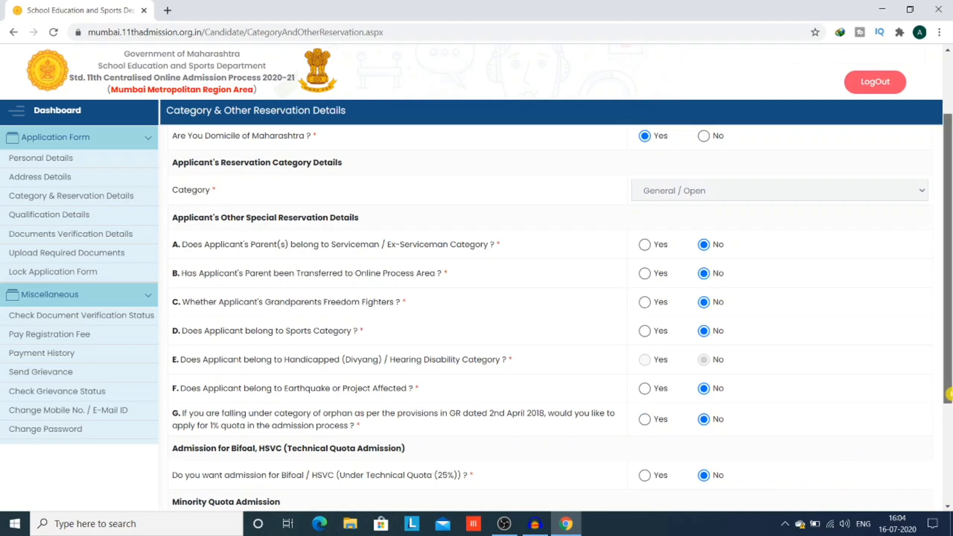
# - Toggle the Bifocal/HSVC quota to Yes and back to No, then answer Yes to Minority Category
pyautogui.scroll(-1, 550, 317)
pyautogui.scroll(-1, 670, 437)
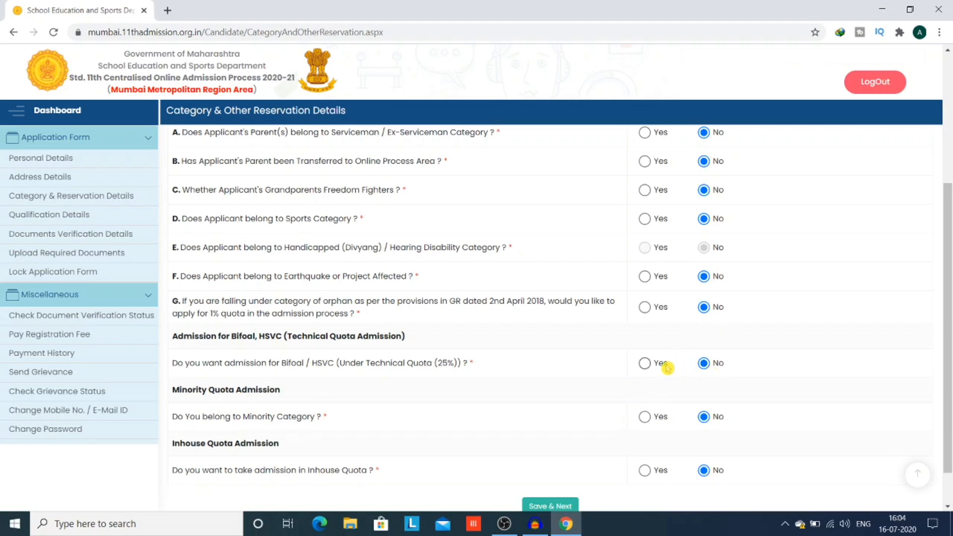
pyautogui.click(645, 364)
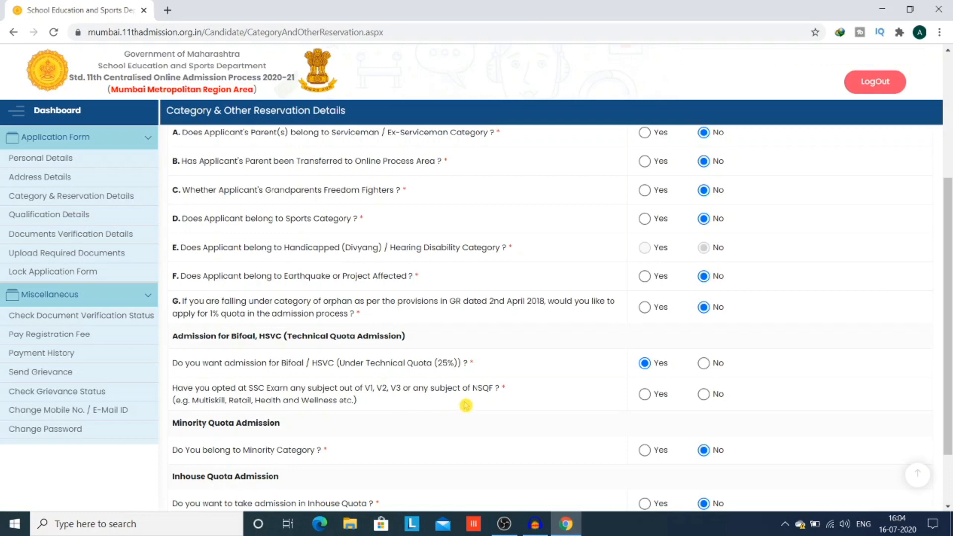
pyautogui.click(704, 364)
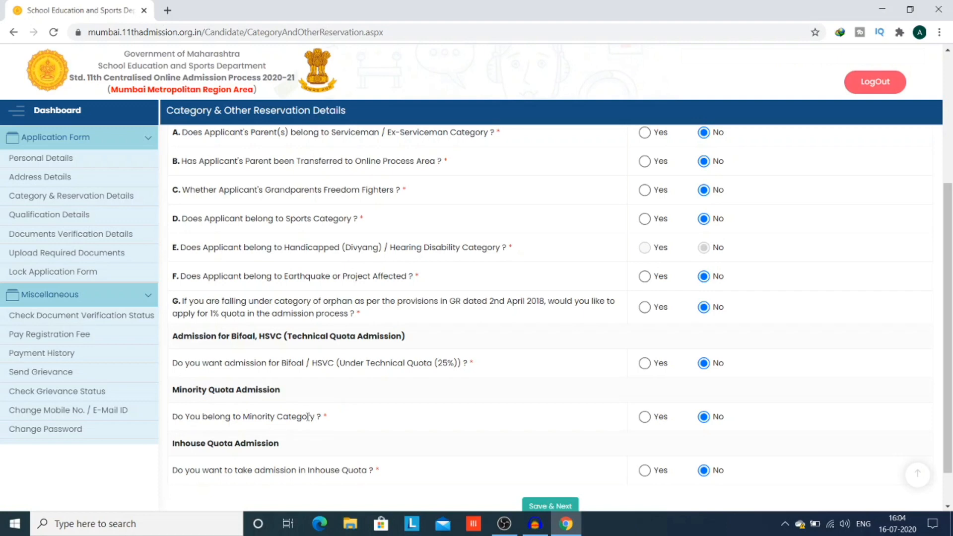
pyautogui.click(644, 417)
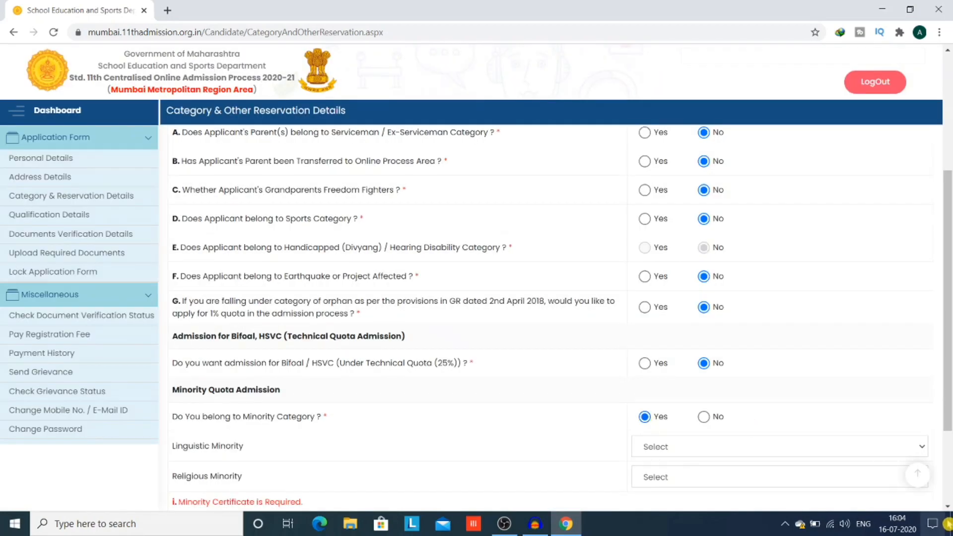
# - Look through the Linguistic Minority language list, leaving no language chosen
pyautogui.scroll(-3, 714, 303)
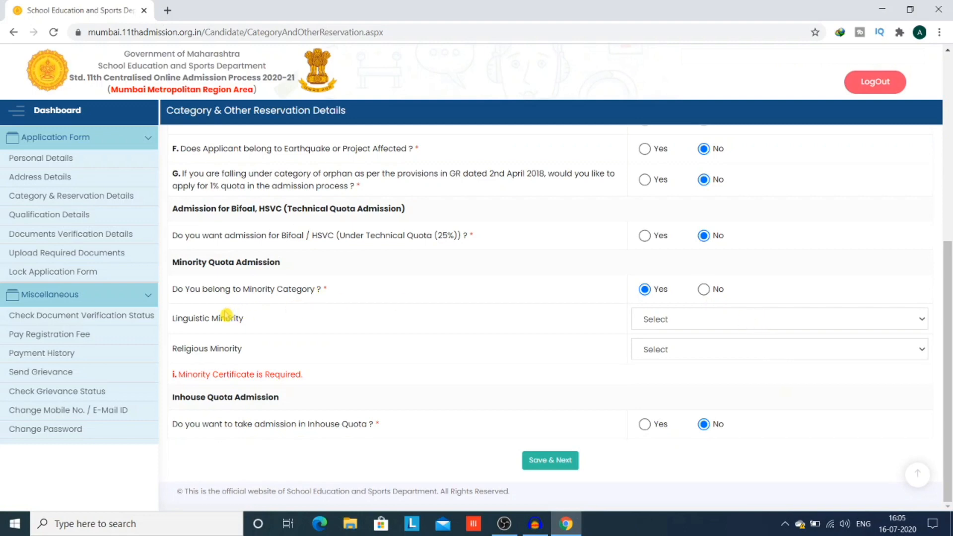
pyautogui.click(656, 322)
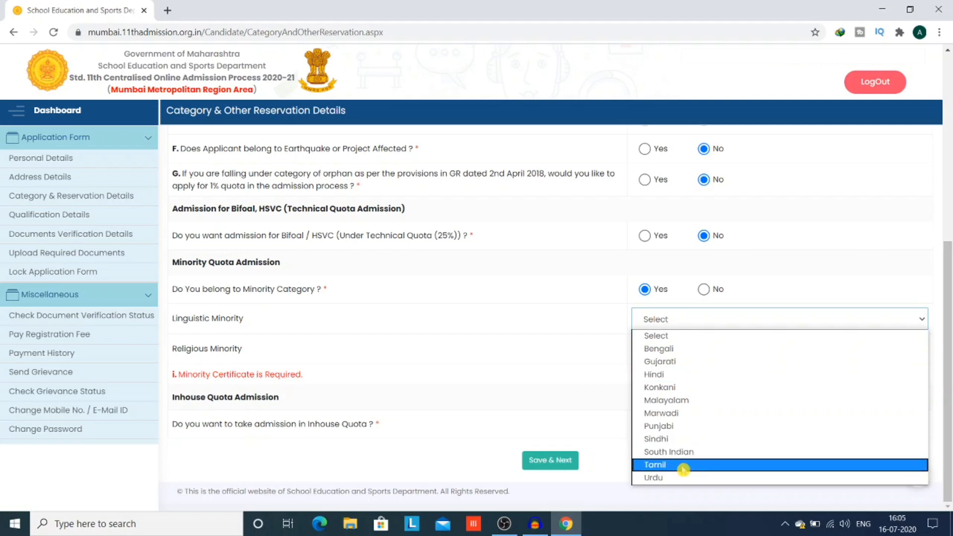
pyautogui.click(550, 336)
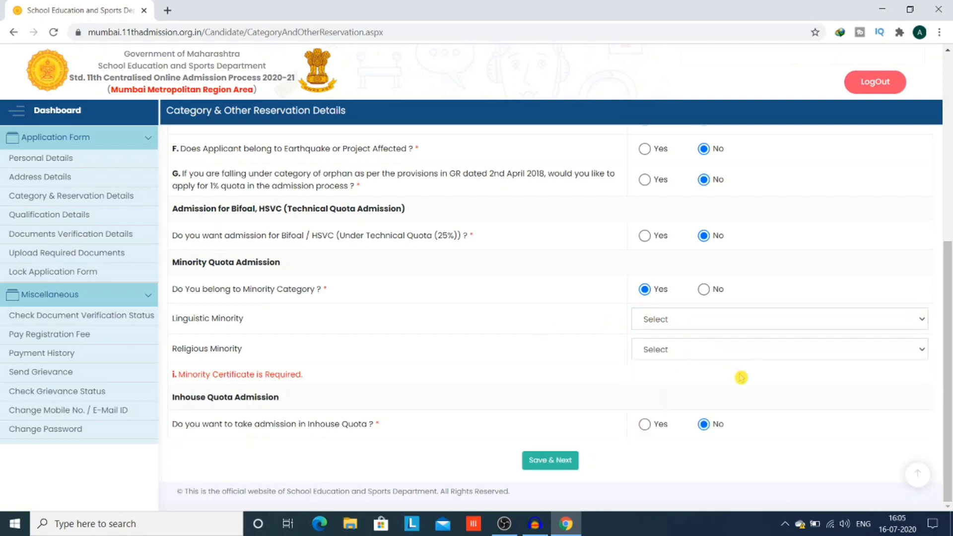
pyautogui.click(722, 354)
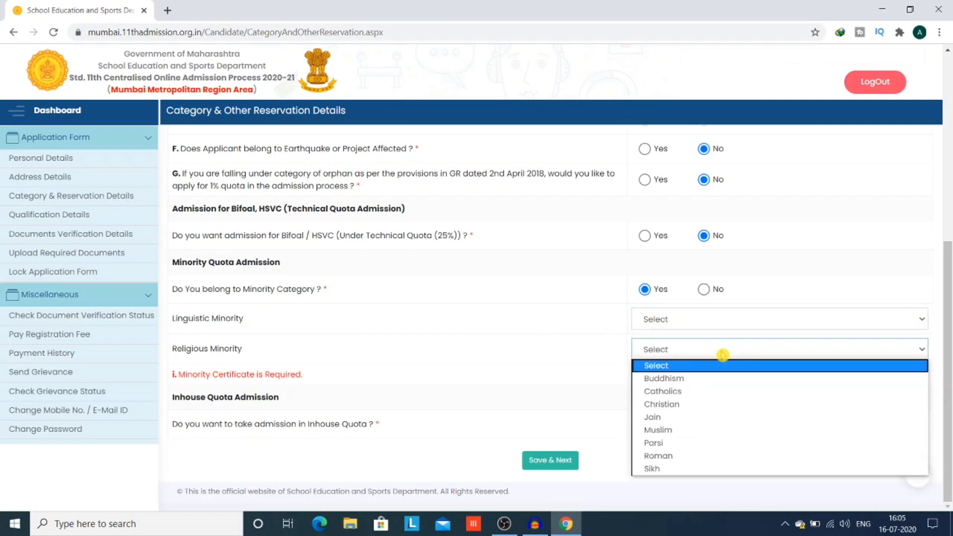
pyautogui.click(684, 319)
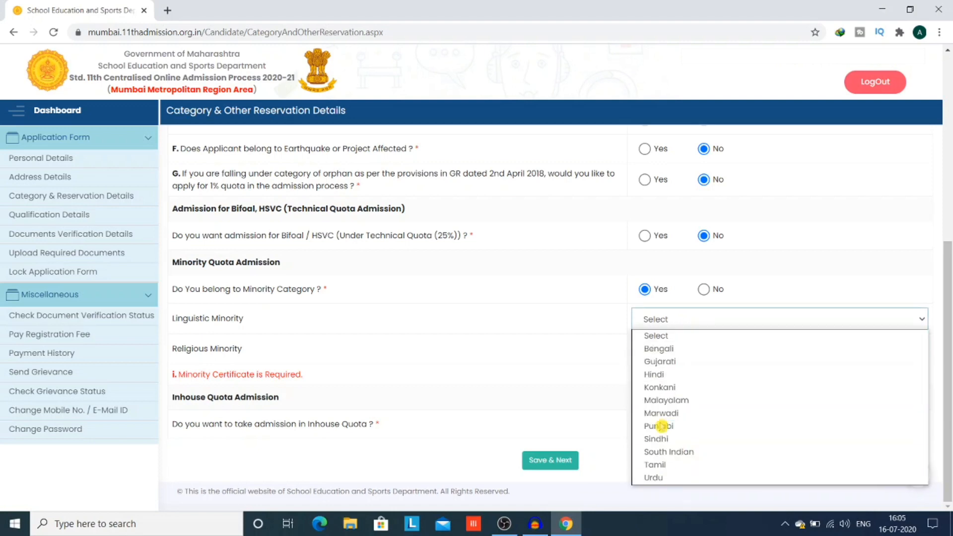
pyautogui.click(607, 351)
# - Pick Muslim as religious minority, reset it to Select, then answer No to Minority Category
pyautogui.click(664, 354)
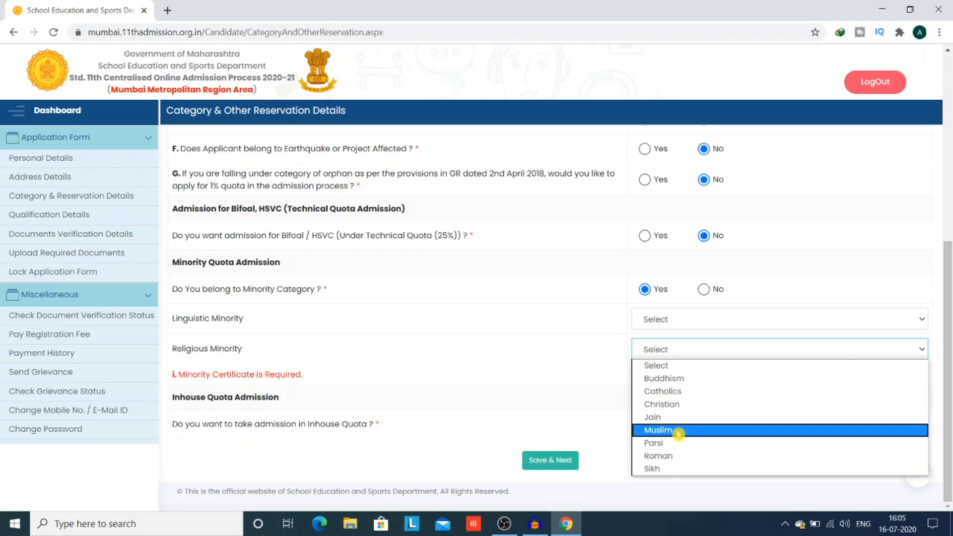
pyautogui.click(677, 431)
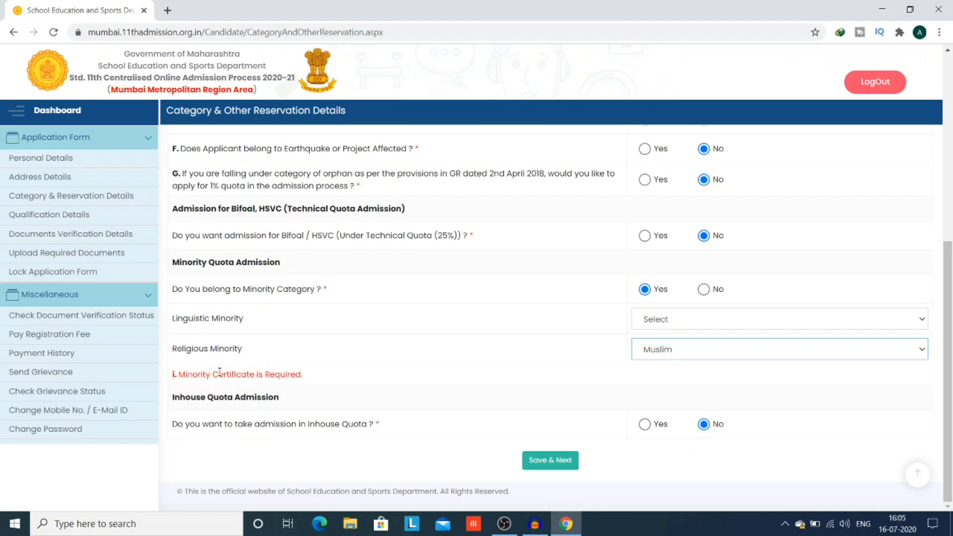
pyautogui.click(745, 348)
pyautogui.click(670, 369)
pyautogui.click(704, 289)
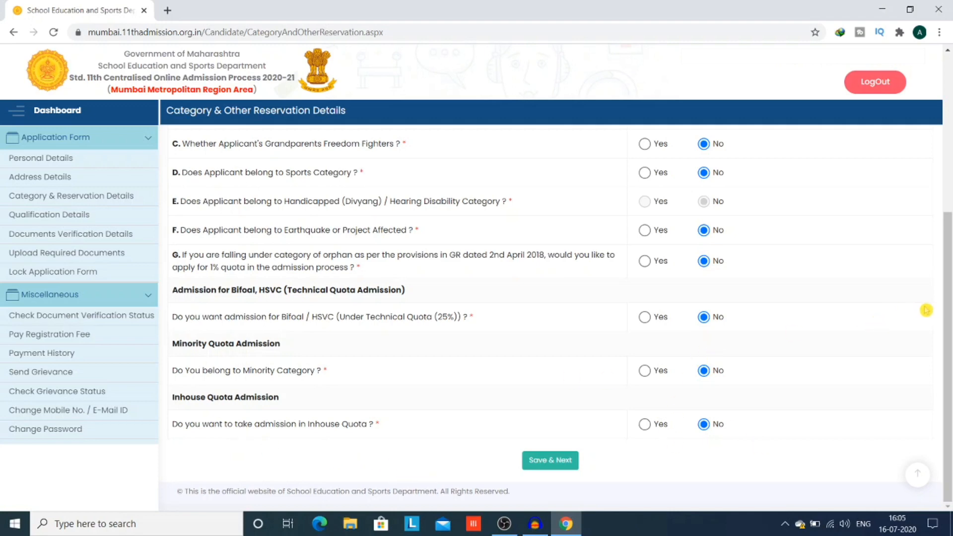
# - Save the reservation details with Save & Next to reach the Lock Application Form summary
pyautogui.moveTo(946, 312)
pyautogui.mouseDown()
pyautogui.moveTo(949, 244)
pyautogui.moveTo(949, 313)
pyautogui.mouseUp()
pyautogui.click(530, 465)
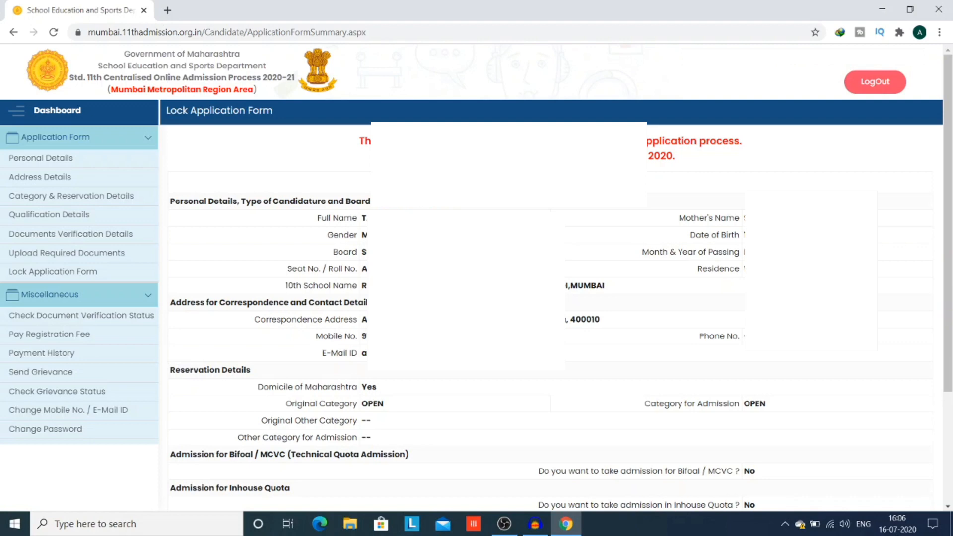
pyautogui.scroll(-3, 244, 403)
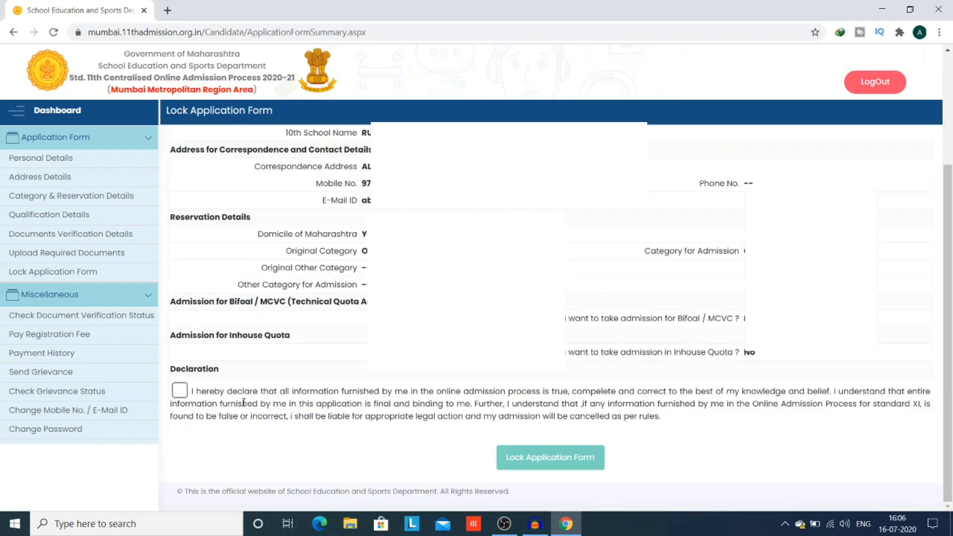
pyautogui.click(180, 391)
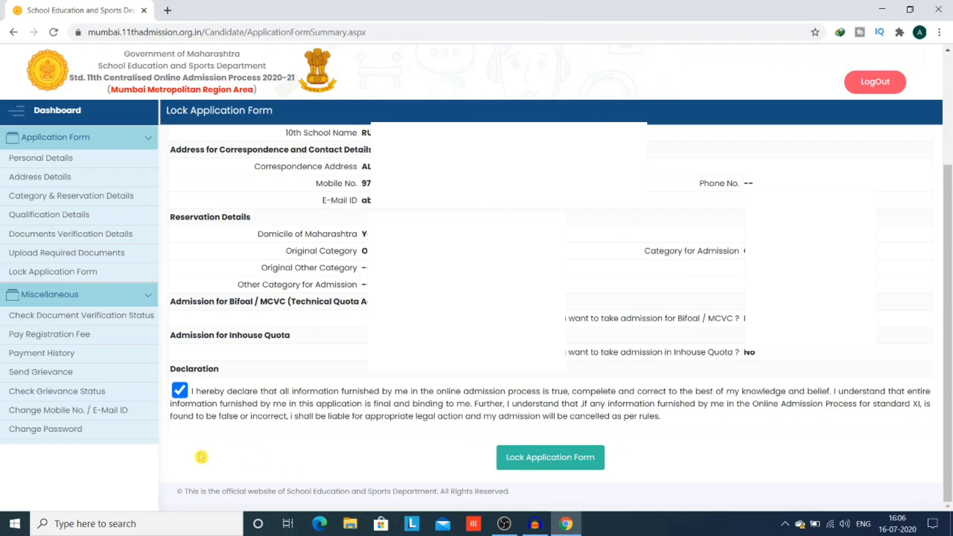
pyautogui.click(180, 390)
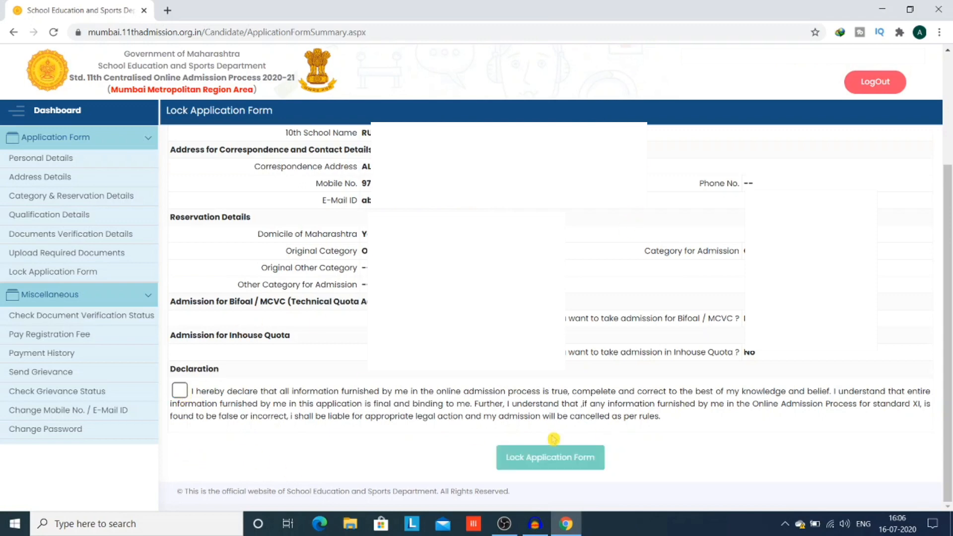
pyautogui.click(56, 274)
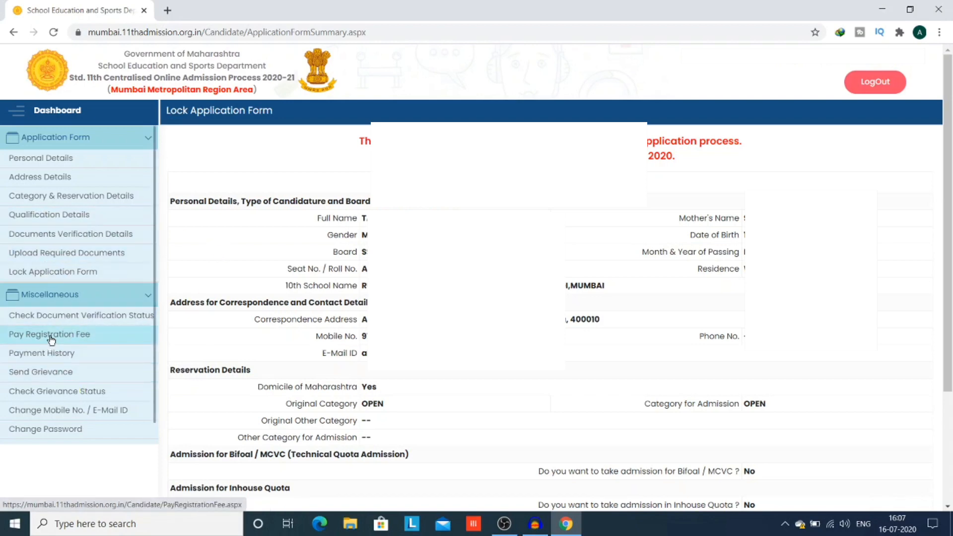
# - Check document verification status, then go to Pay Registration Fee showing the 150/- online fee
pyautogui.click(51, 329)
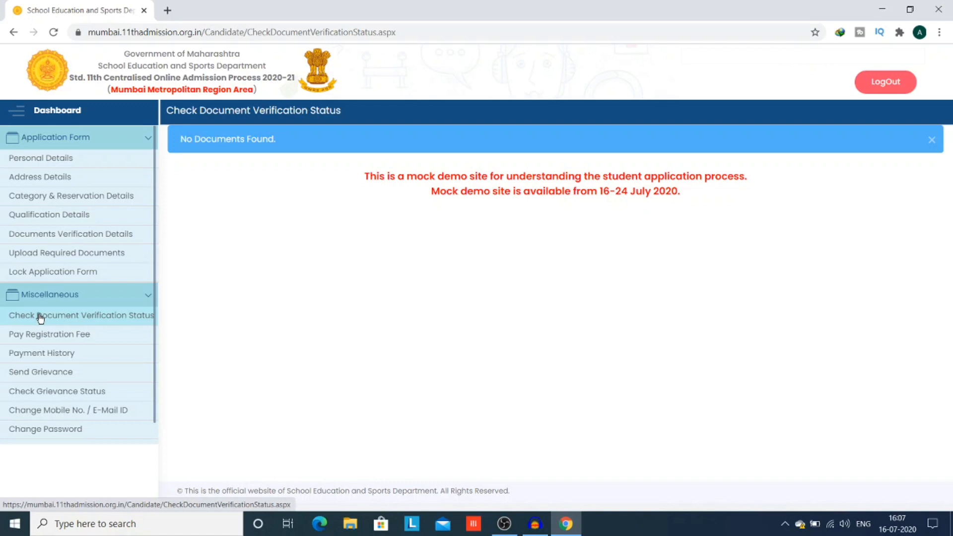
pyautogui.click(45, 342)
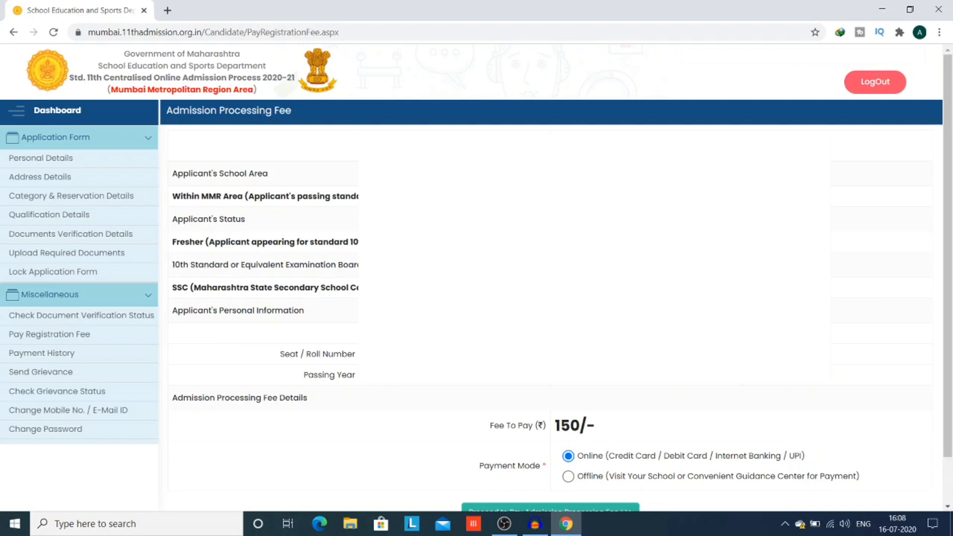
# - Proceed to pay the admission processing fee, then view the payment history with two failed 150.00 transactions
pyautogui.scroll(-1, 949, 509)
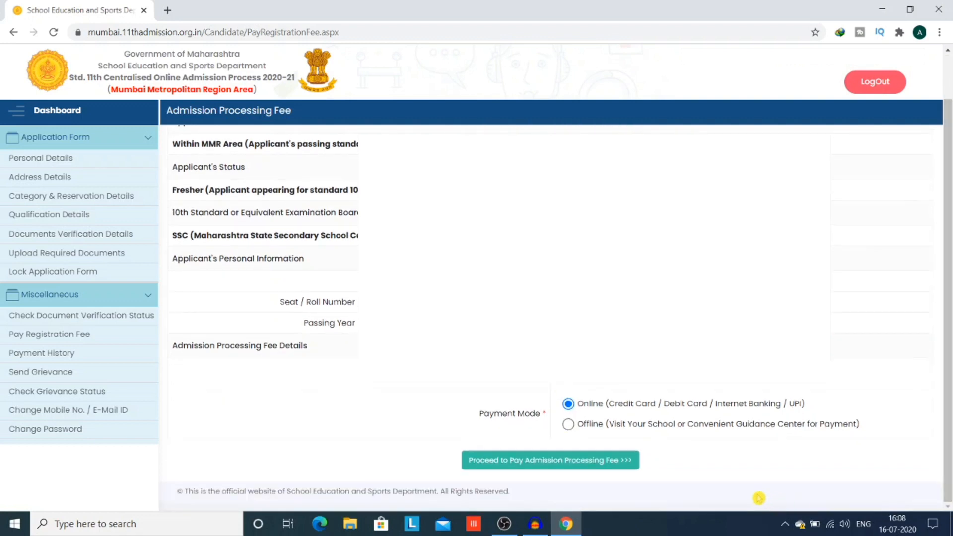
pyautogui.click(564, 461)
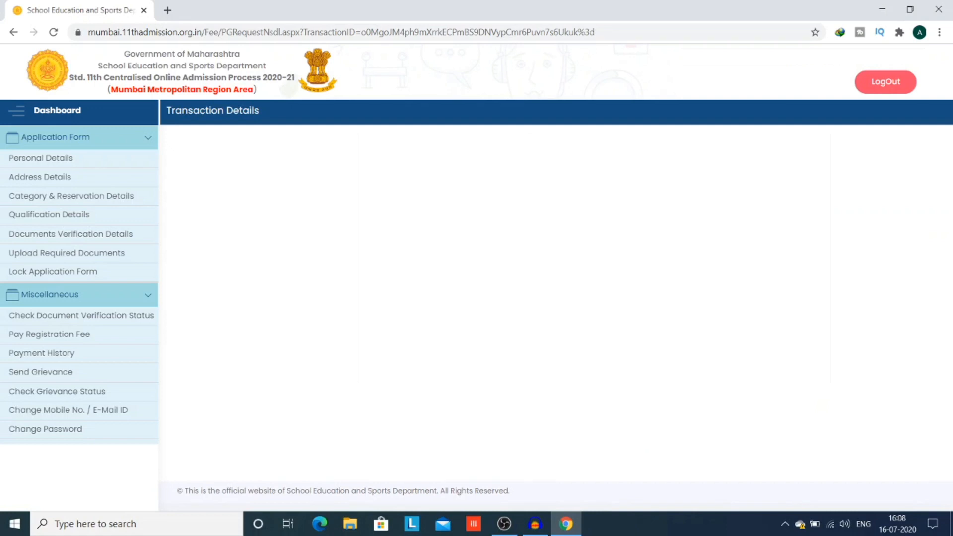
pyautogui.click(36, 354)
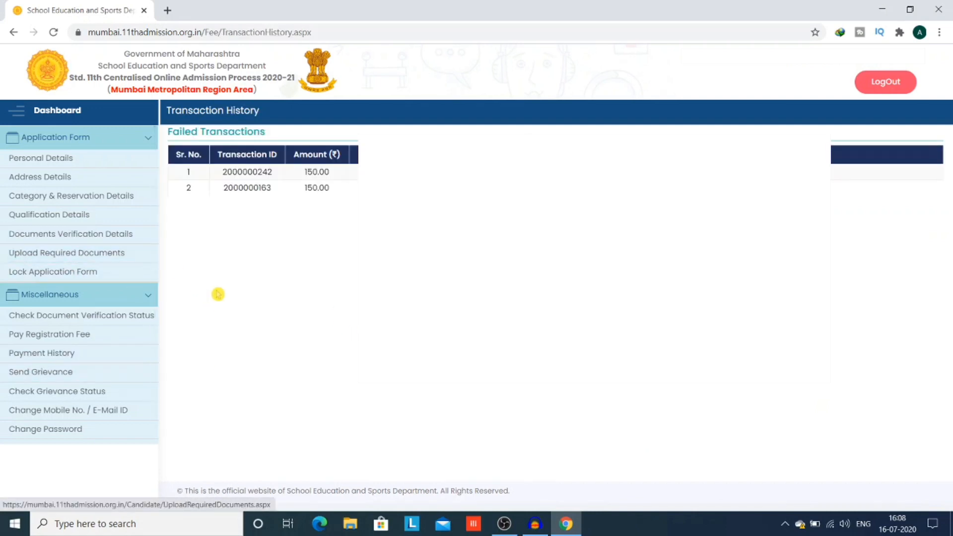